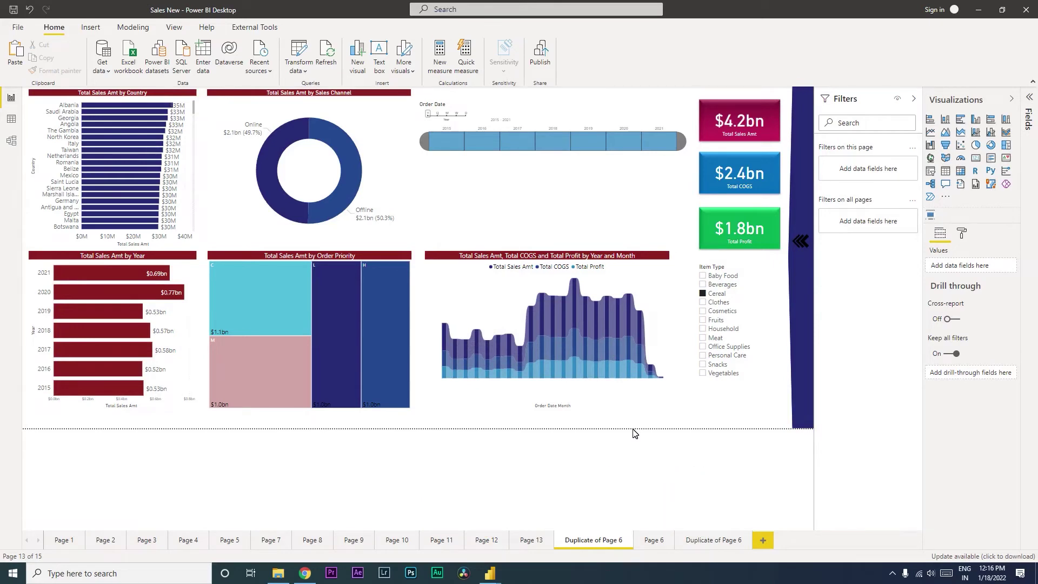
Step: Collapse the Filters and Visualizations panes on the first Duplicate of Page 6 page
mouse_move(567, 333)
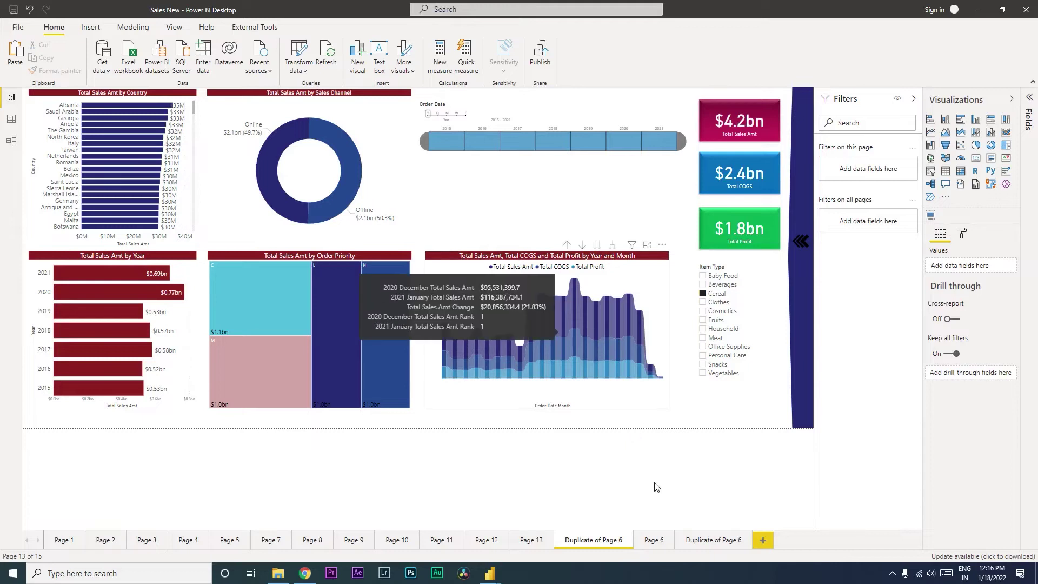
left_click(650, 541)
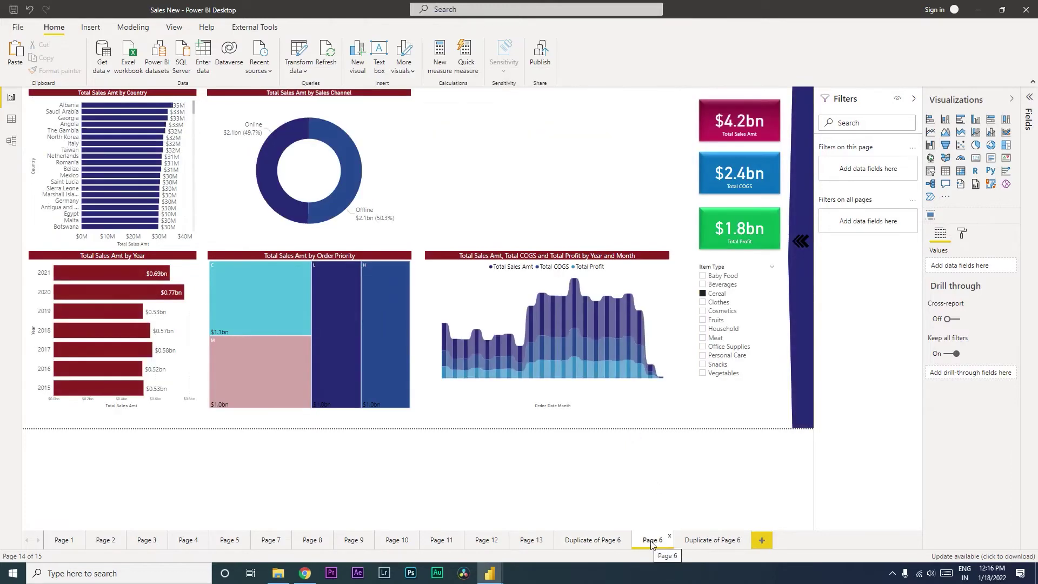
left_click(711, 540)
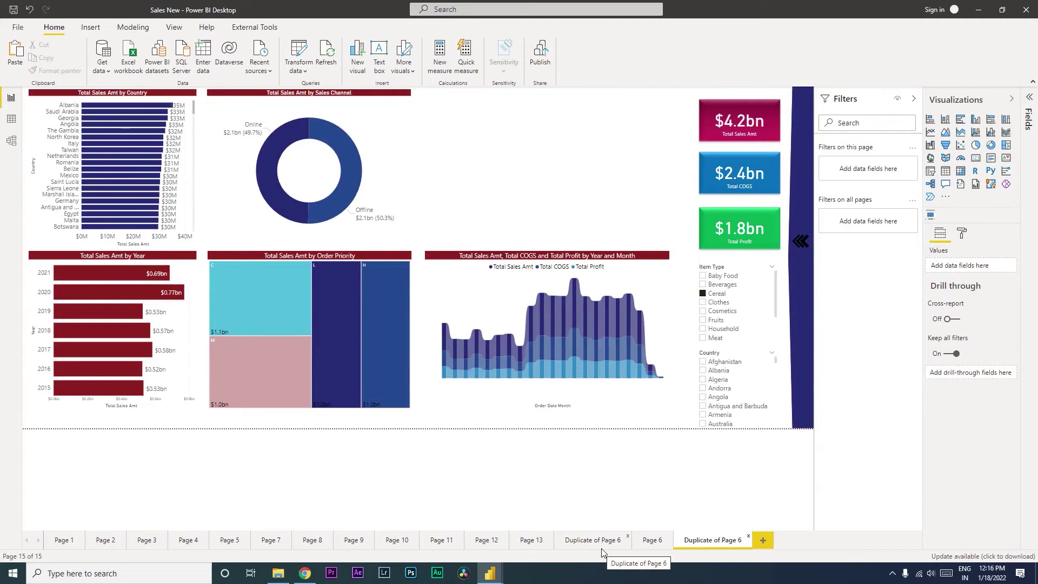
left_click(601, 547)
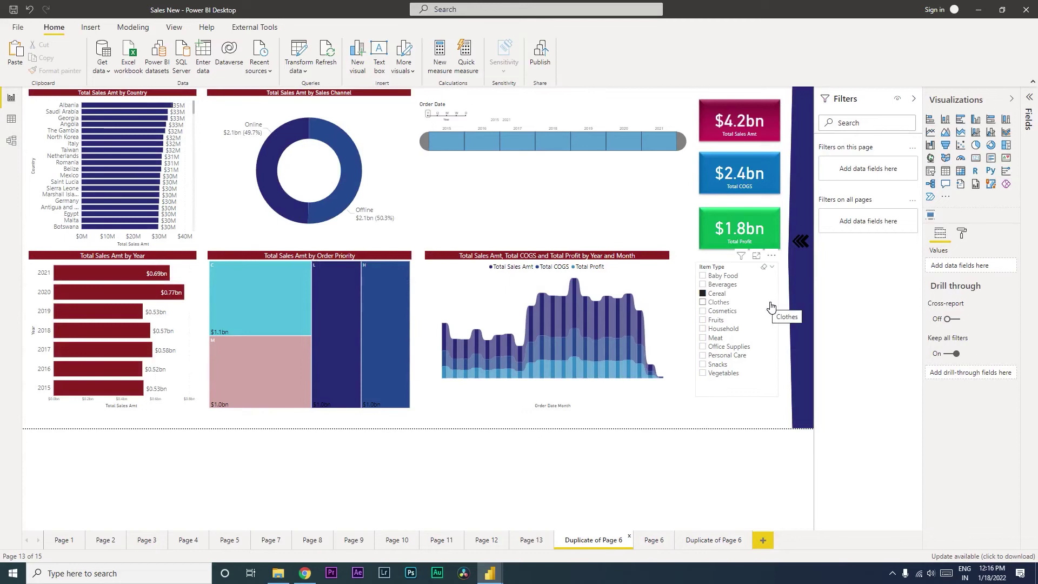
left_click(914, 99)
left_click(1011, 100)
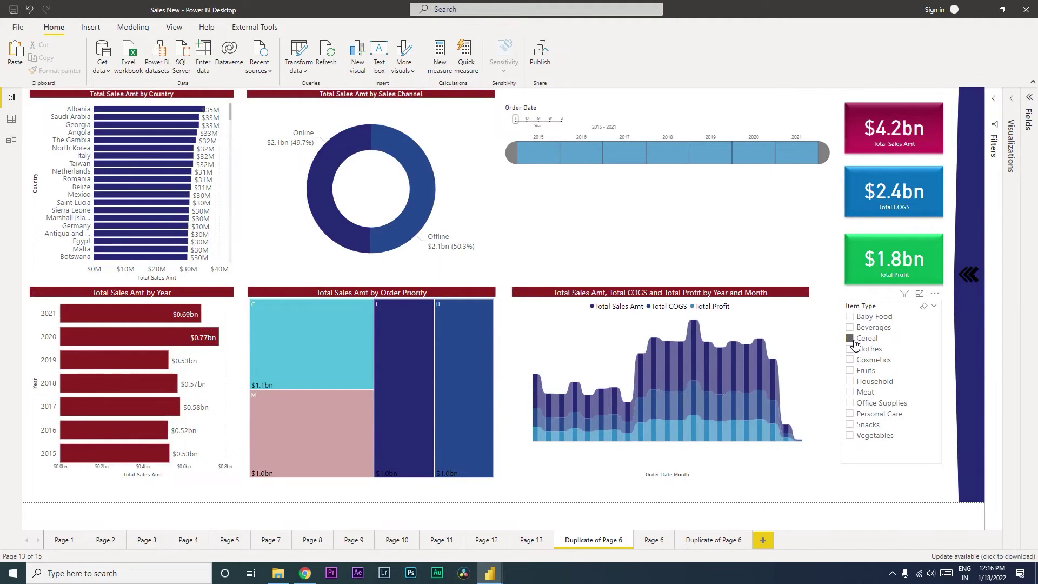
Step: Rename the last three report pages, in order, as Cereal, Clothes and Fruits
double_click(605, 548)
type("Cereal")
key("Return")
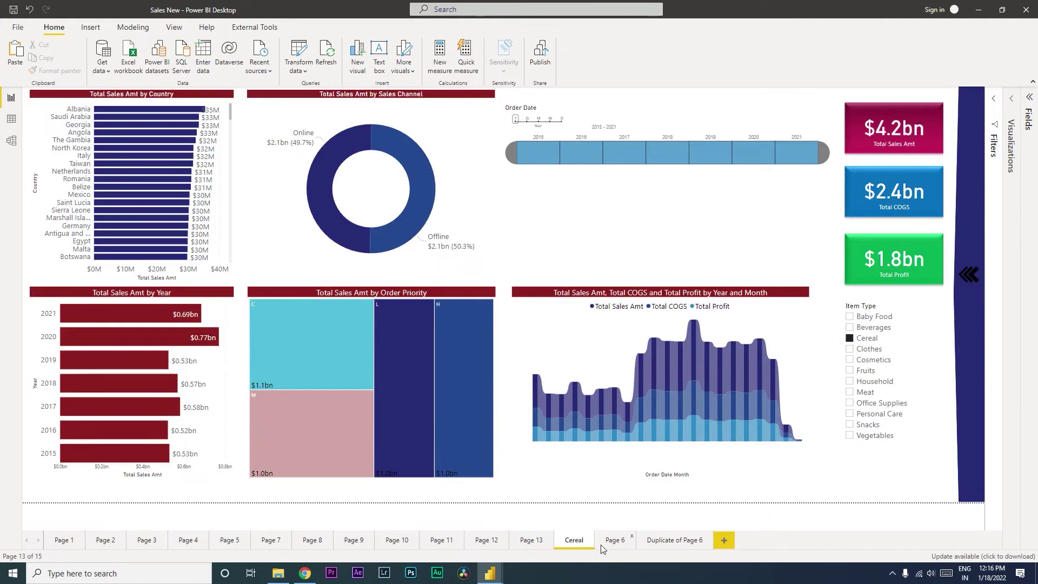
left_click(620, 545)
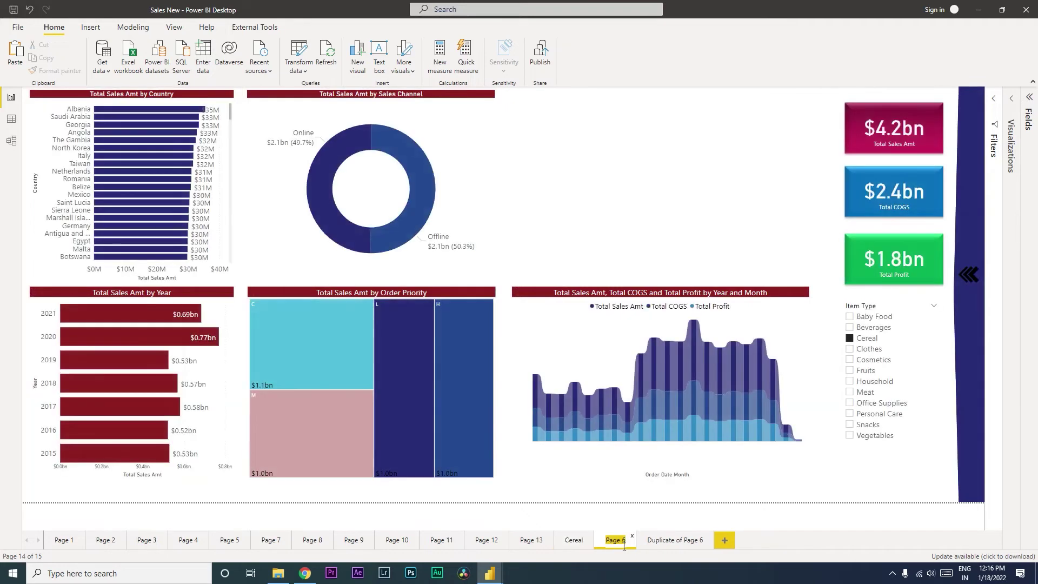
type("Clothes")
key("Return")
left_click(680, 541)
type("Fruits")
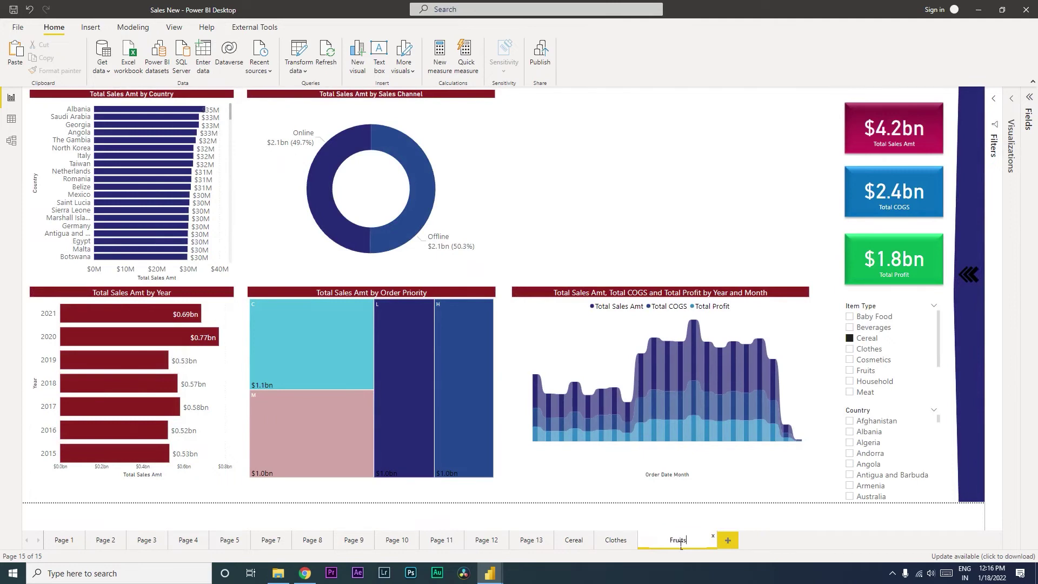
key("Return")
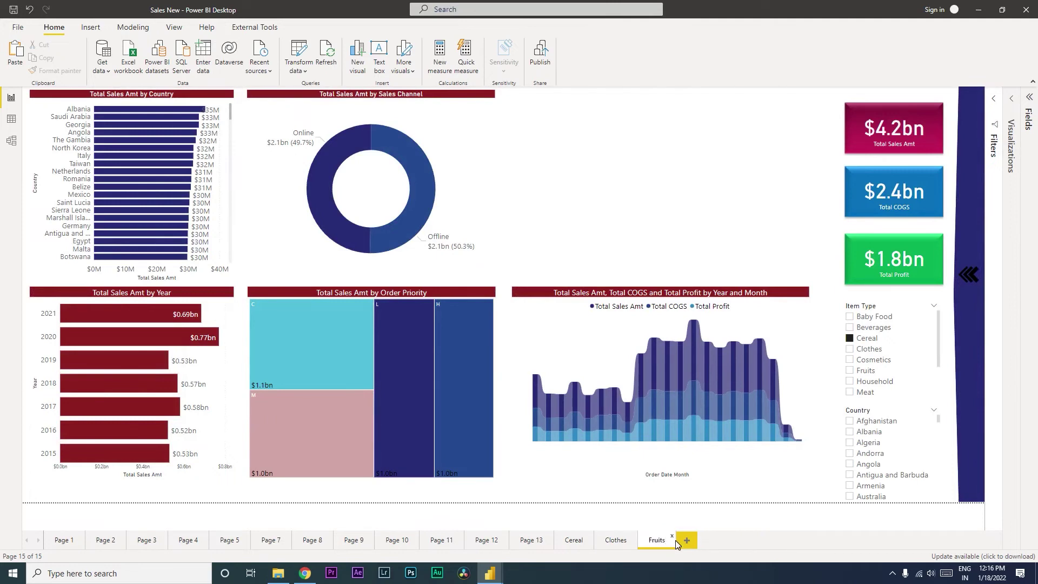
Step: Filter the Item Type slicer to Clothes on the Clothes page and to Fruits on the Fruits page
left_click(574, 541)
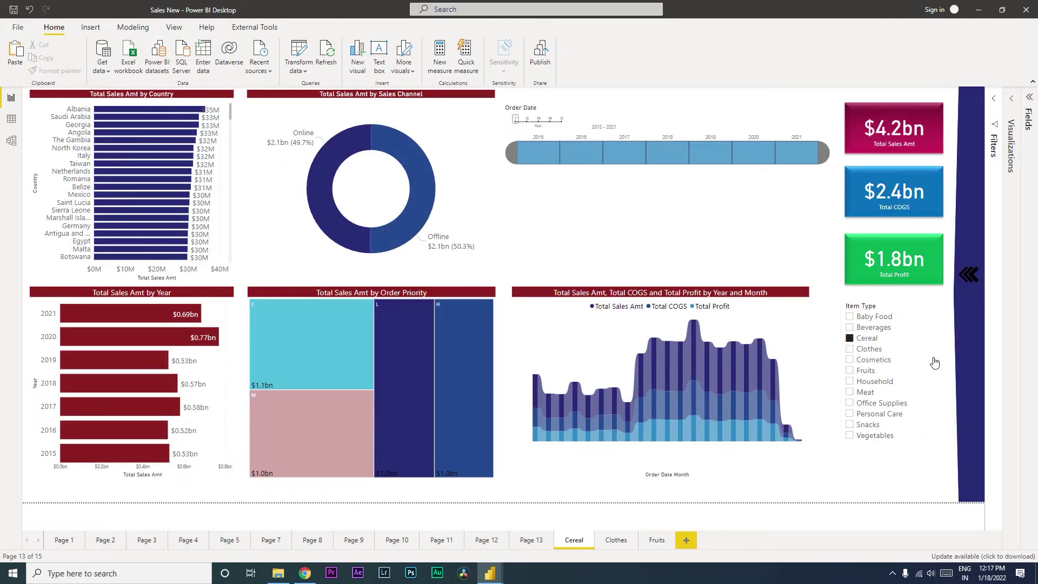
left_click(622, 547)
left_click(870, 350)
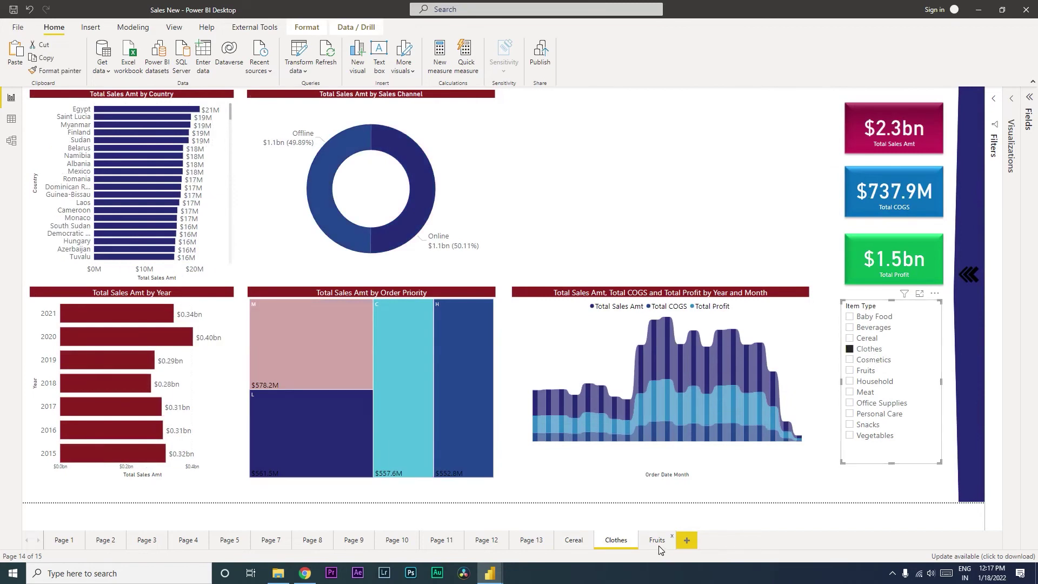
left_click(657, 540)
left_click(871, 380)
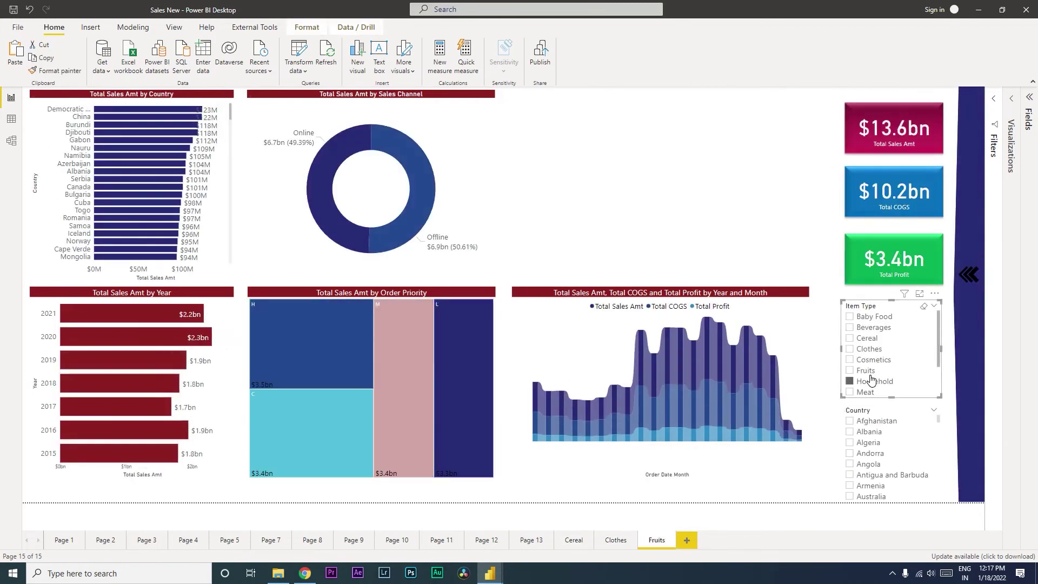
left_click(866, 370)
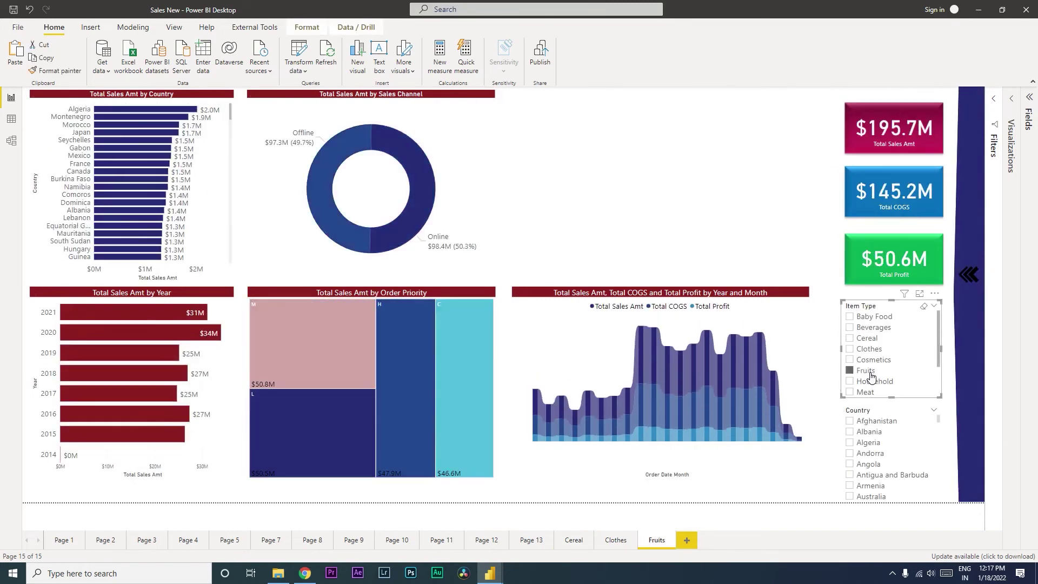
Step: Open the sync settings for the Item Type slicer on the Cereal page
left_click(615, 545)
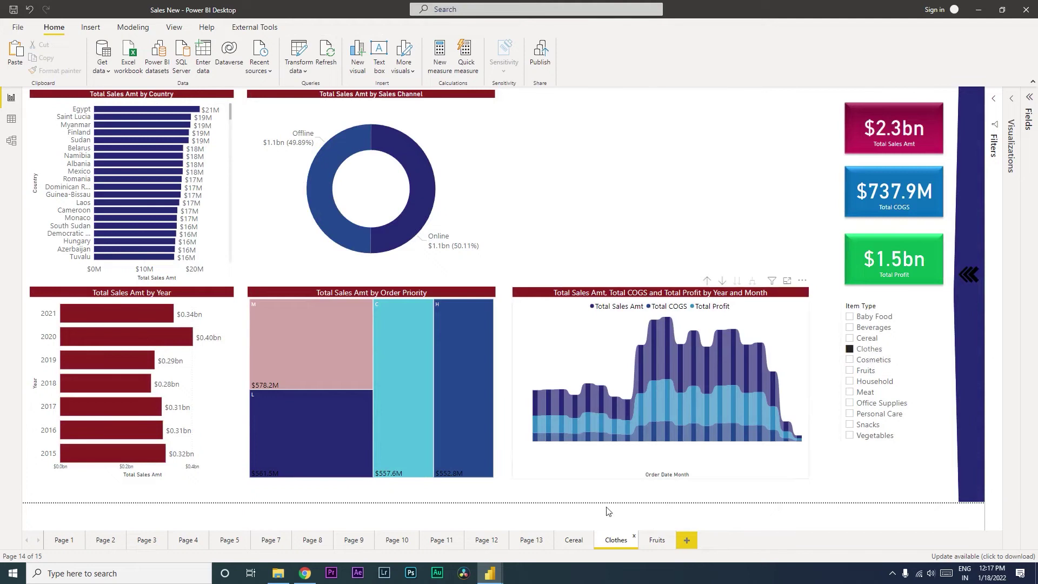
left_click(576, 545)
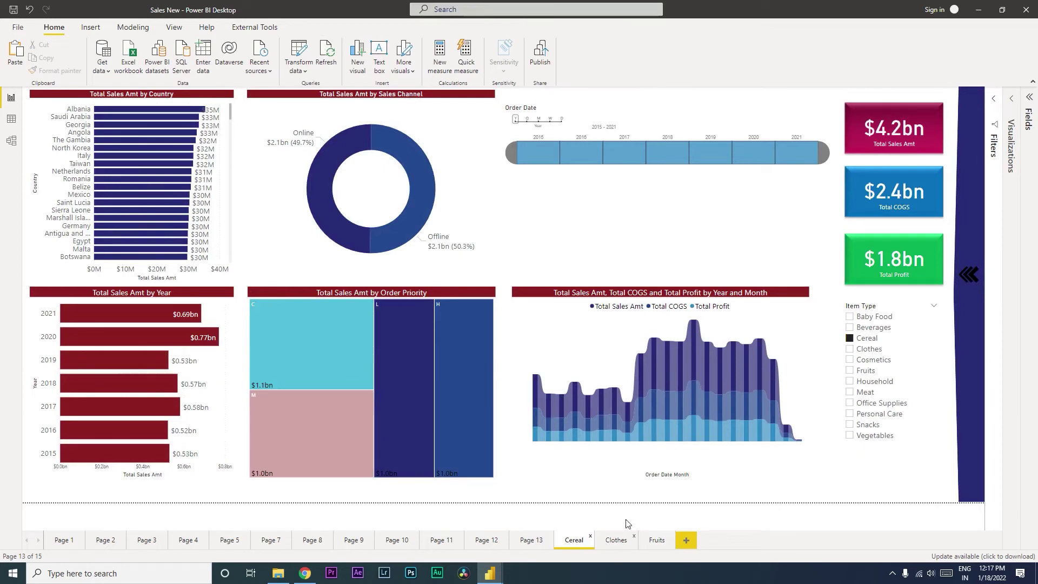
left_click(910, 311)
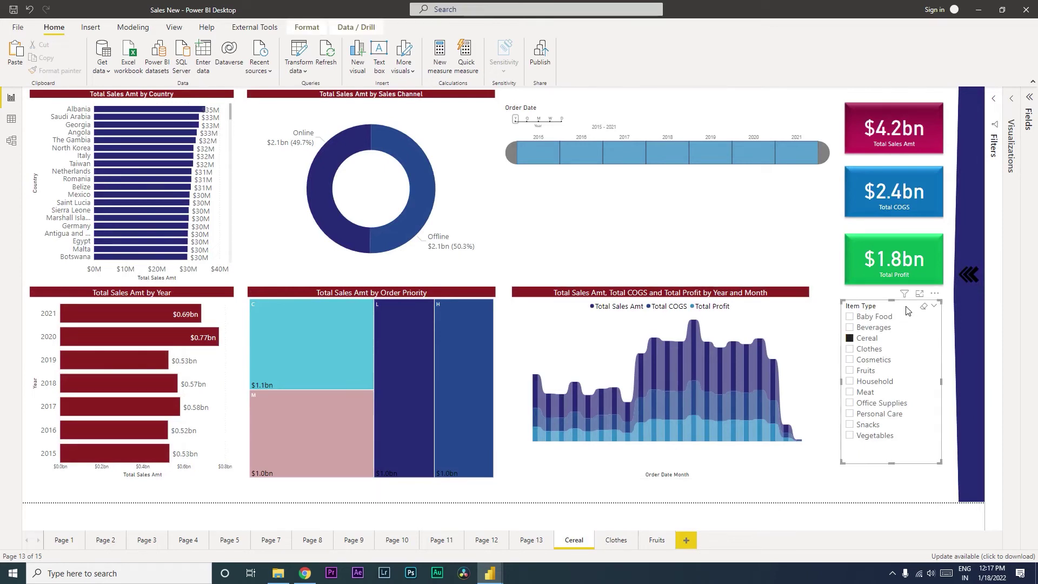
left_click(356, 28)
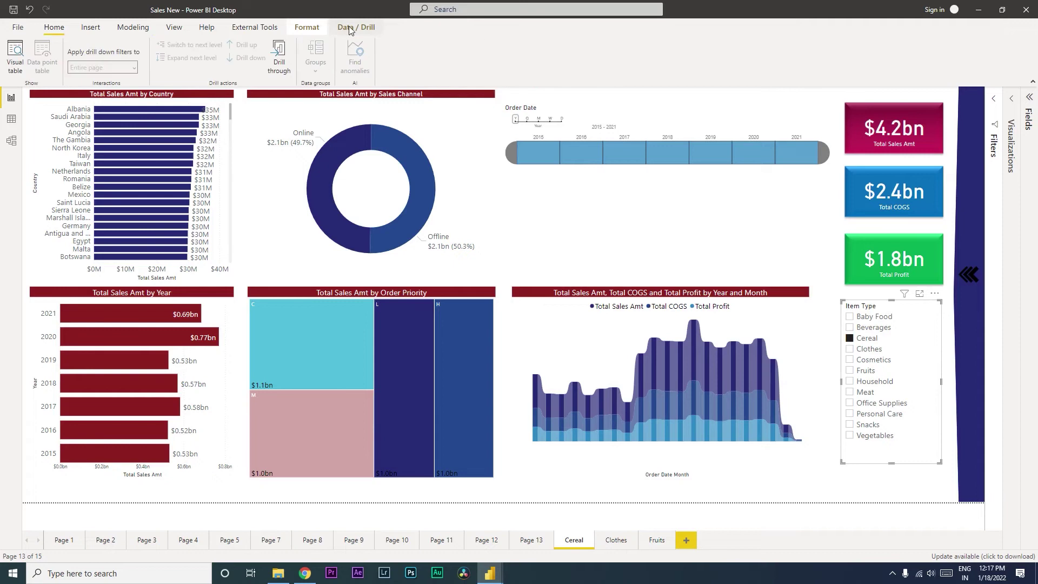
left_click(307, 28)
left_click(254, 27)
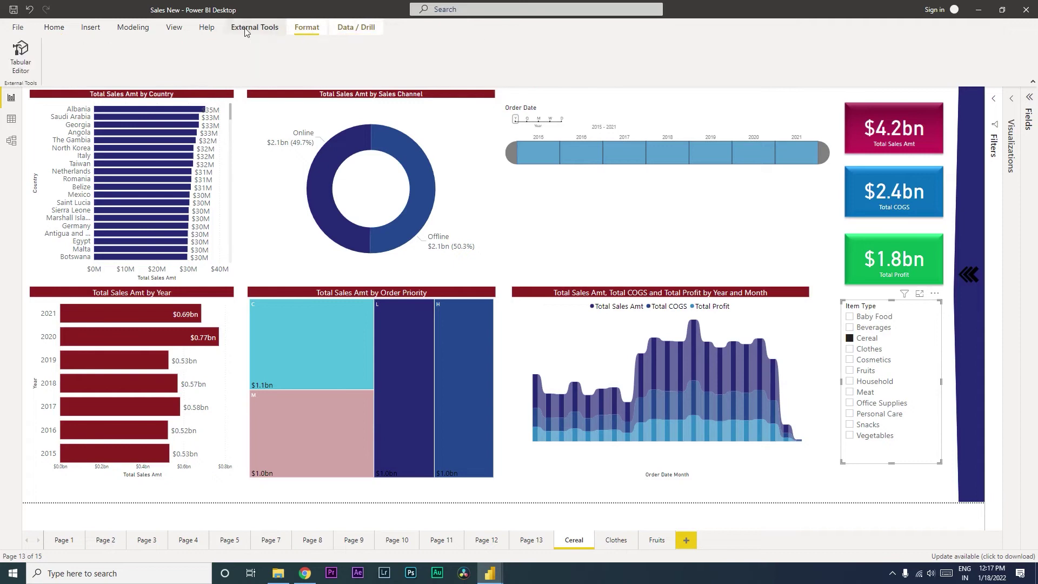
left_click(206, 28)
left_click(174, 27)
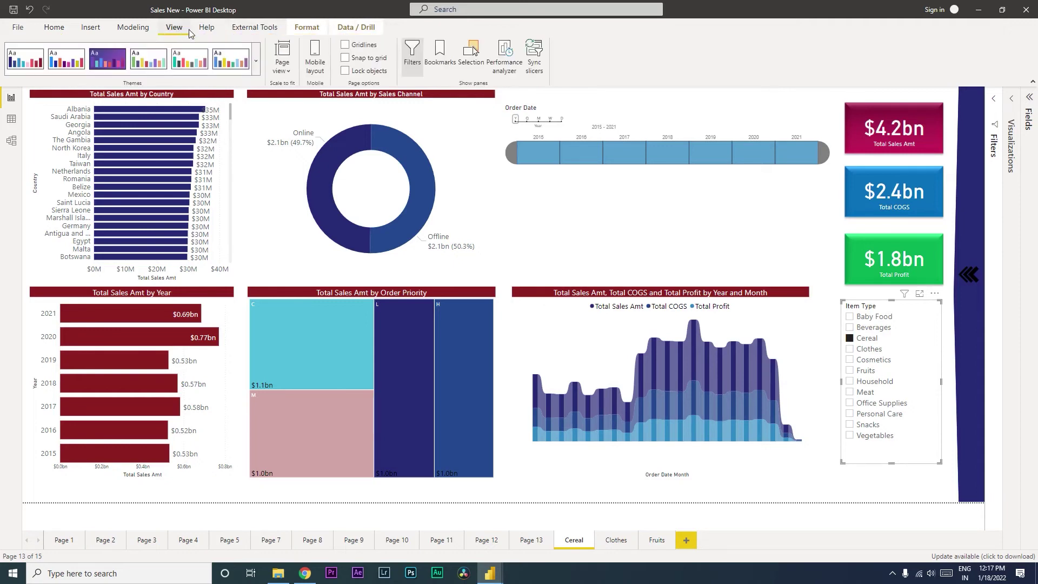
left_click(540, 69)
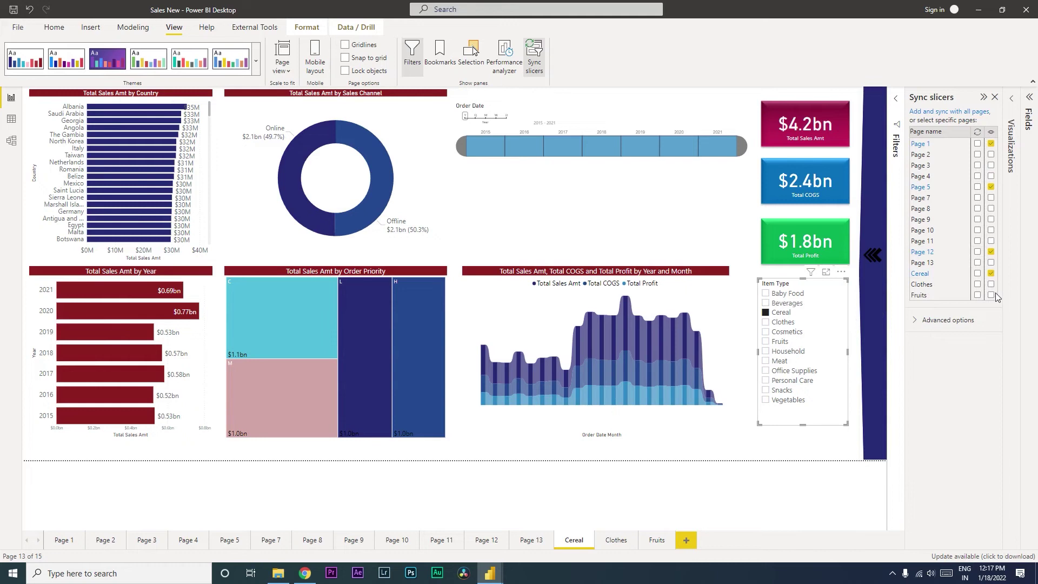
Step: Sync the Item Type slicer across the Cereal, Clothes and Fruits pages, keeping it visible on the Cereal page
left_click(996, 276)
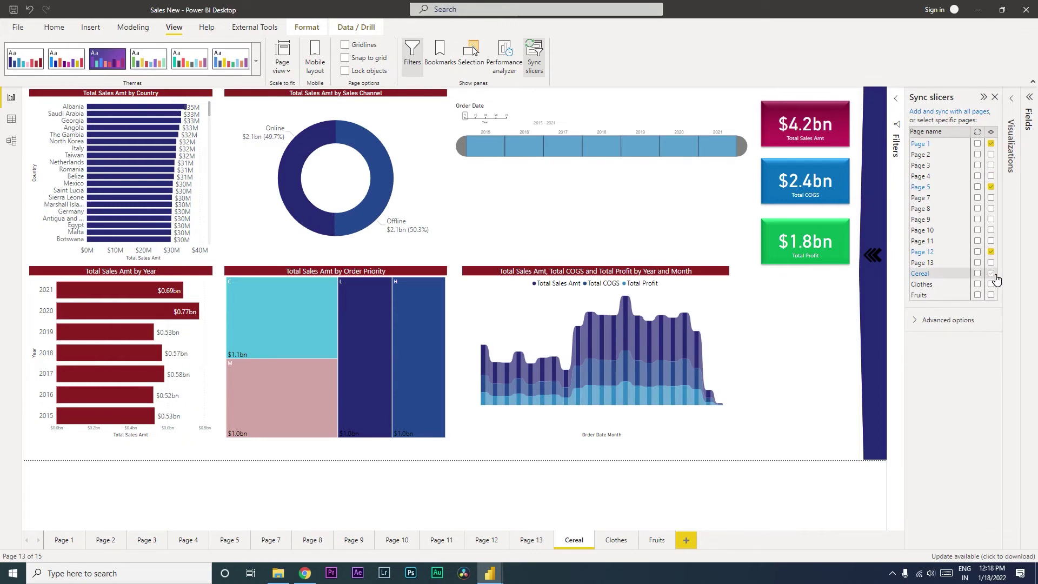
left_click(996, 277)
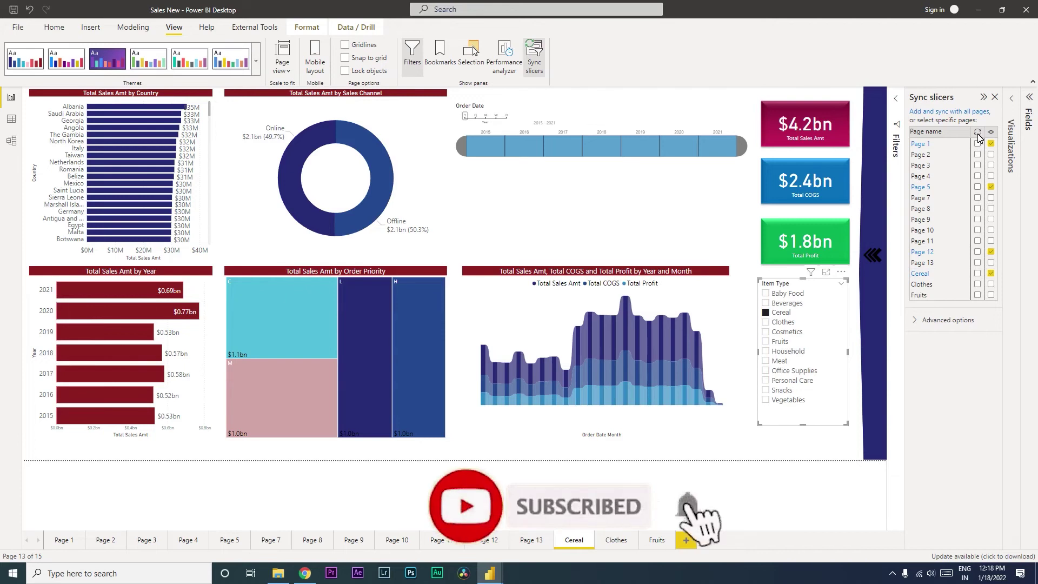
left_click(977, 273)
left_click(978, 284)
left_click(978, 295)
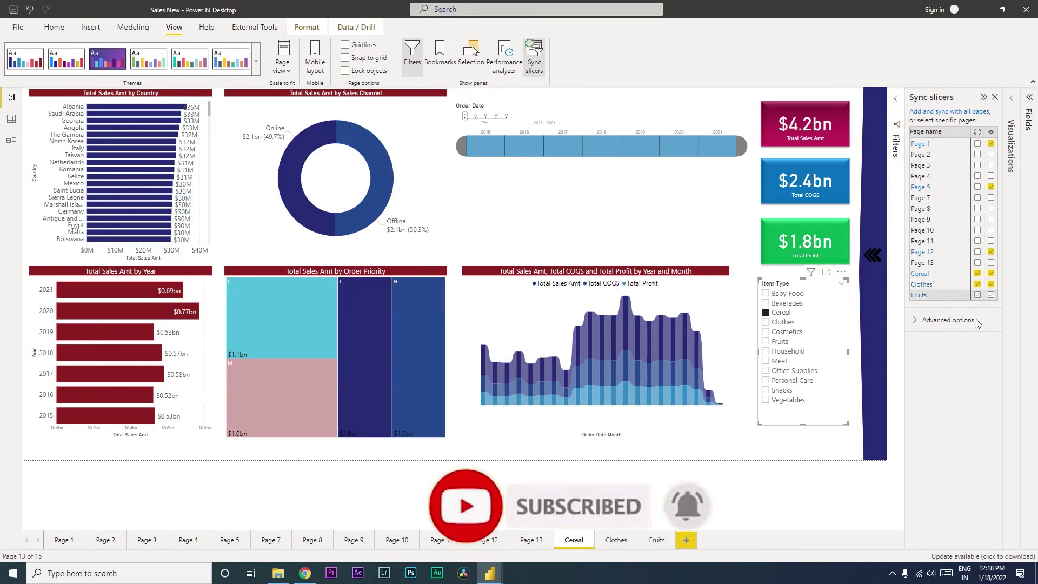
Step: Check the synced Item Type slicer on the Clothes and Fruits pages
left_click(805, 428)
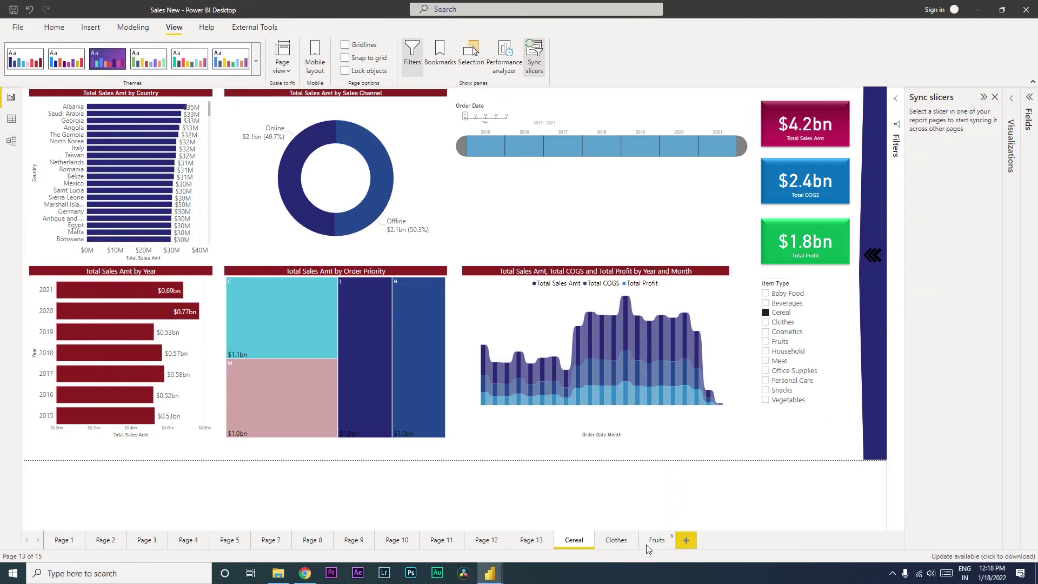
left_click(612, 542)
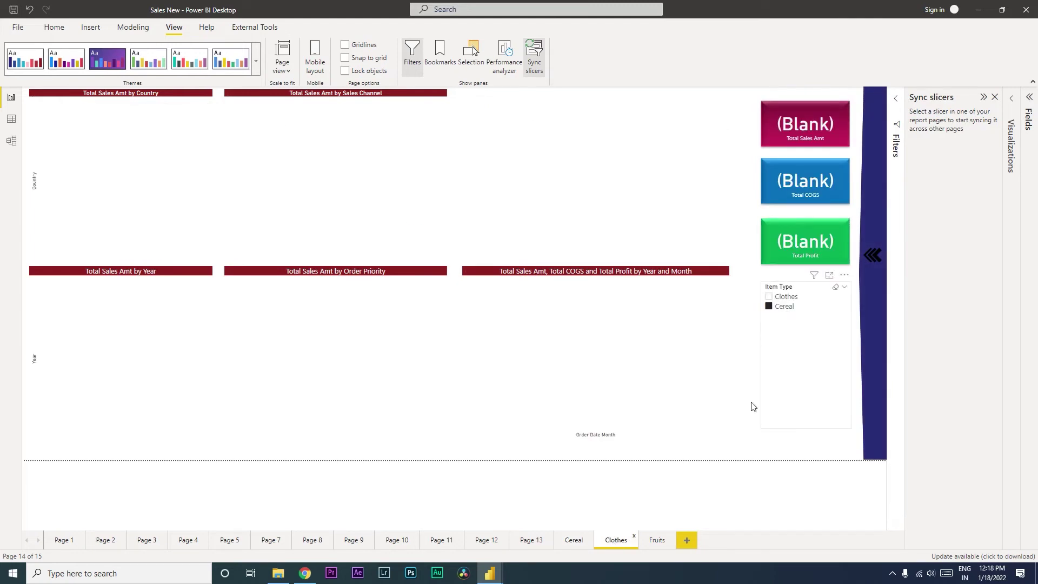
left_click(660, 545)
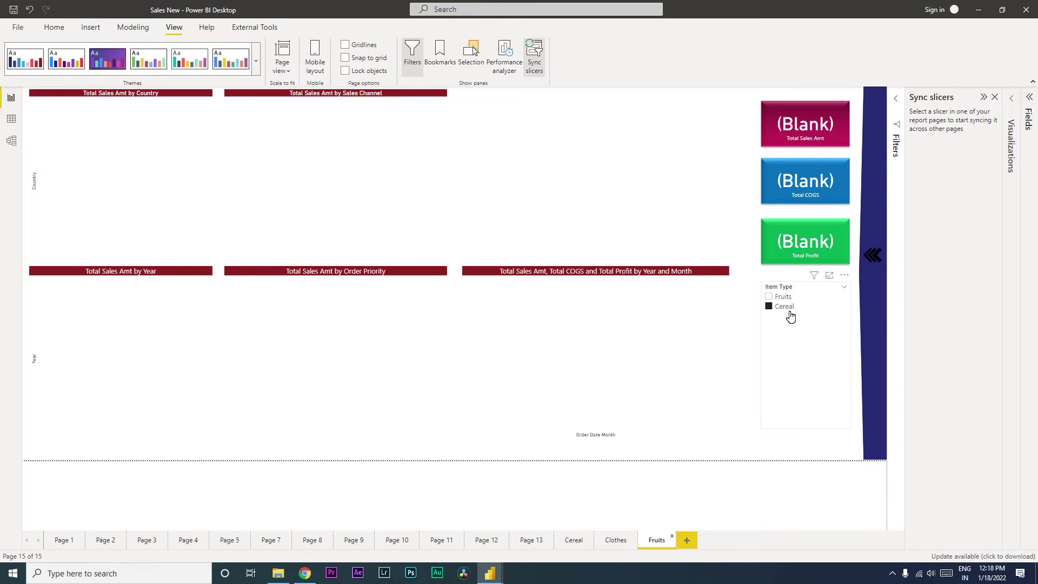
left_click(534, 57)
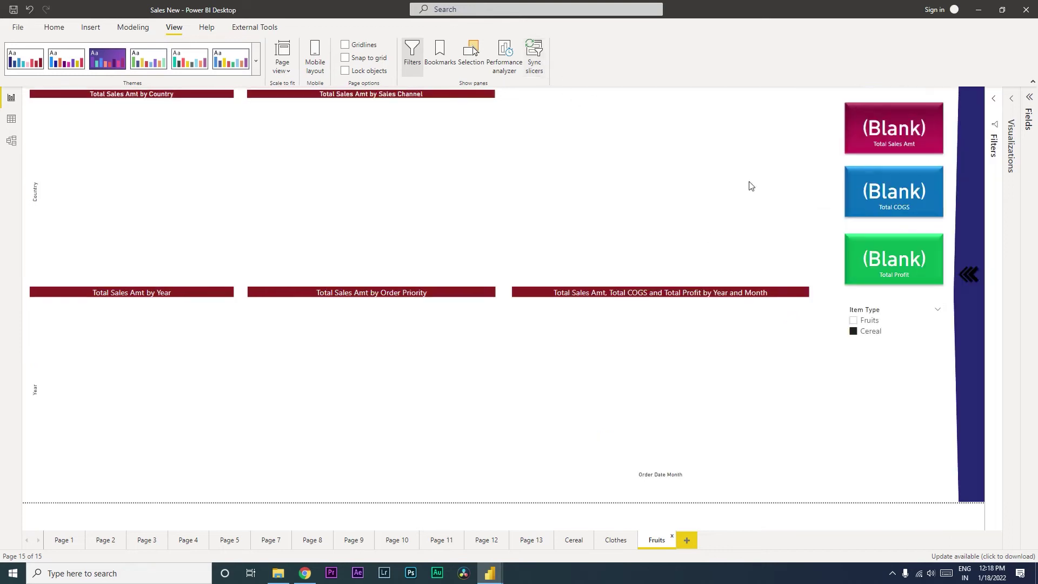
left_click(505, 57)
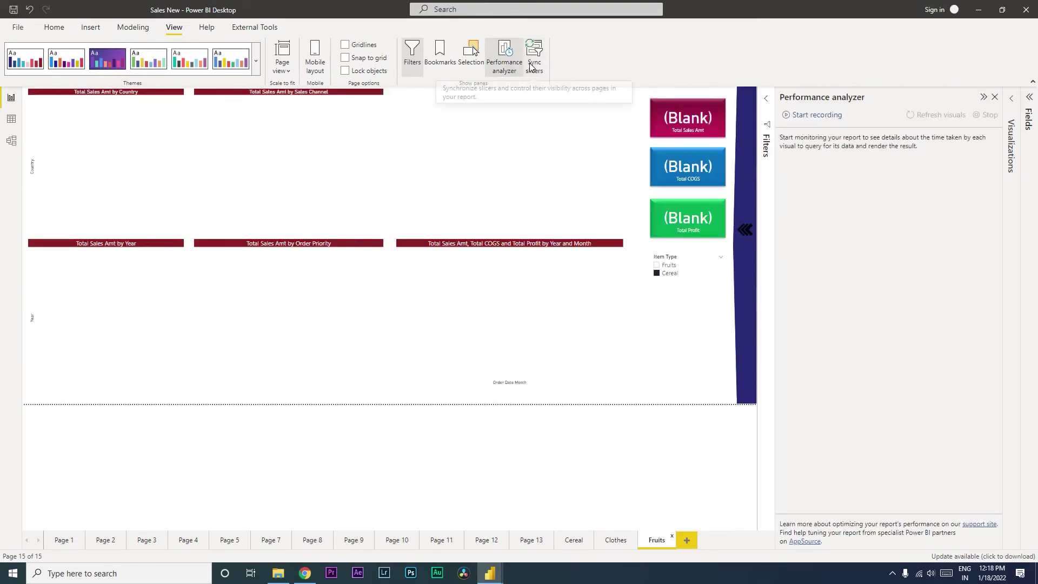
left_click(534, 56)
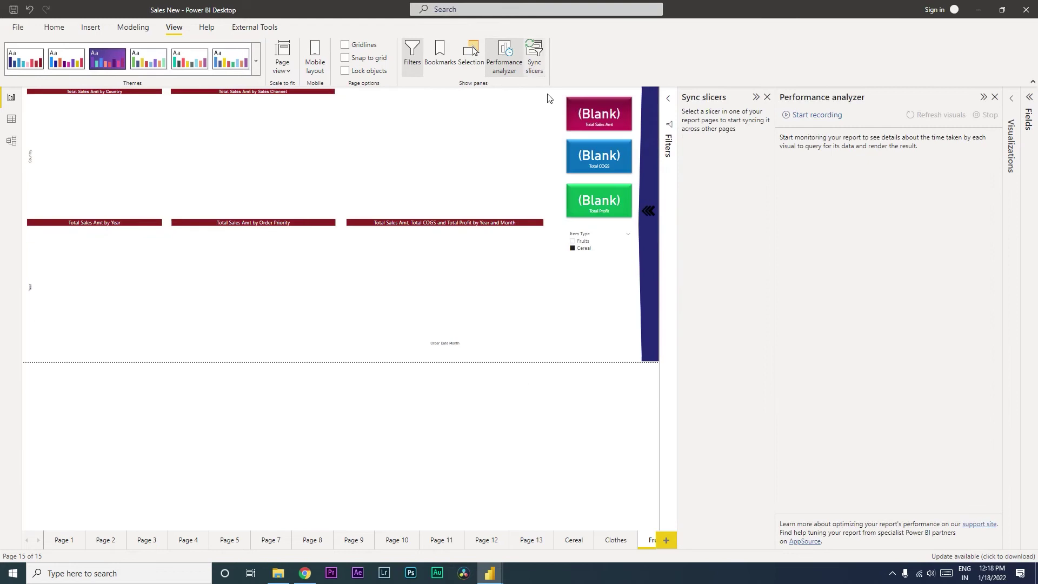
left_click(995, 97)
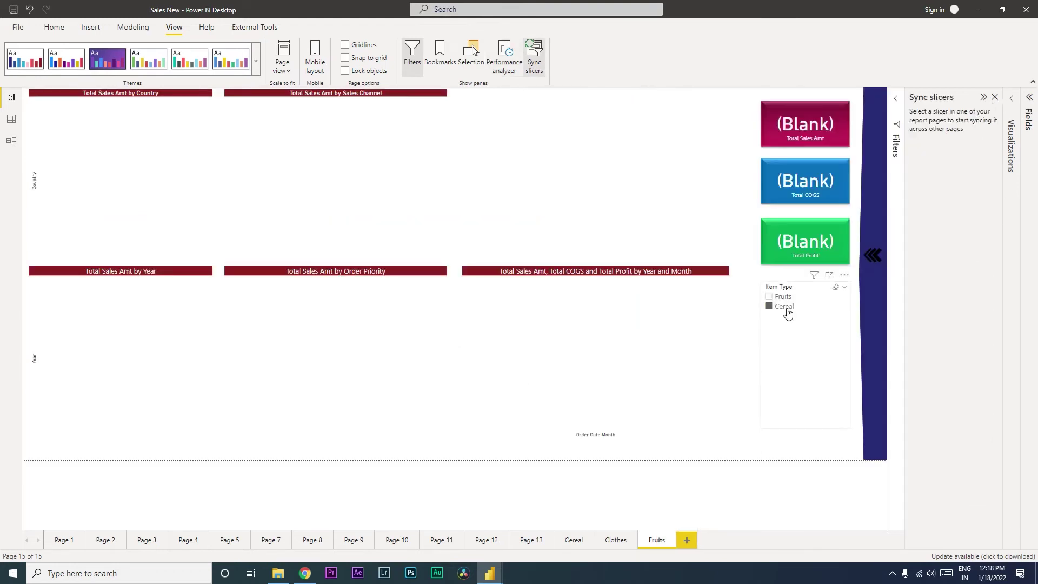
Step: Turn the Item Type slicer's sync for the Clothes page off and back on
left_click(824, 318)
left_click(978, 286)
left_click(978, 285)
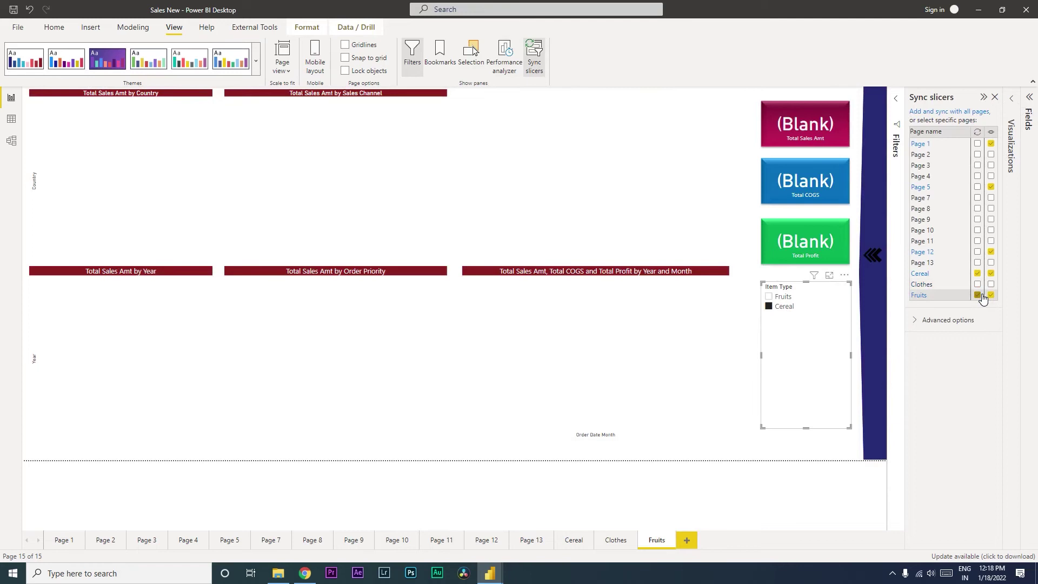
left_click(978, 283)
Step: Sync and display the Cereal page's Order Date slicer across the Cereal, Clothes and Fruits pages, and view the Clothes page
left_click(576, 544)
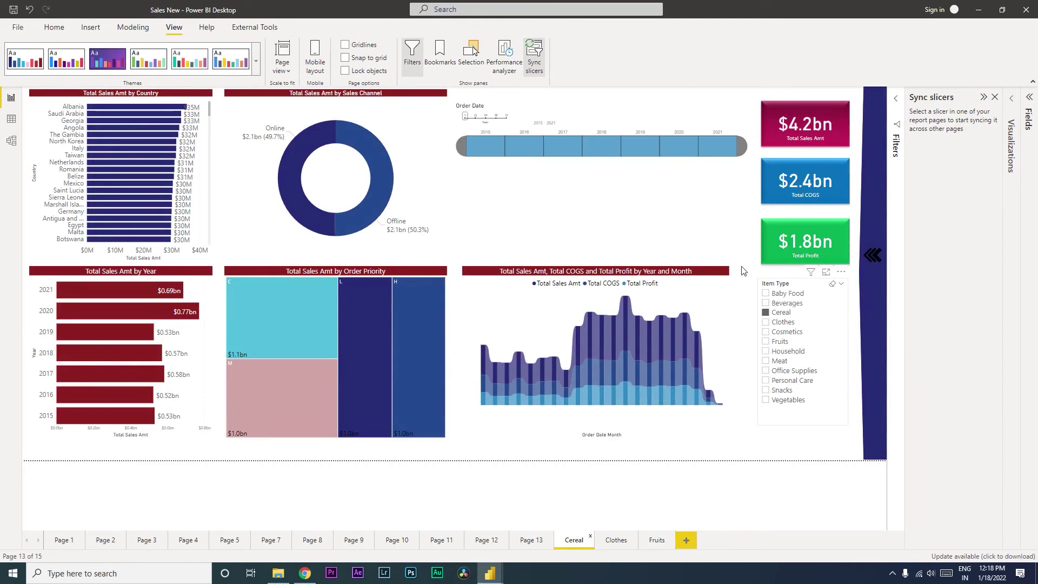
left_click(540, 116)
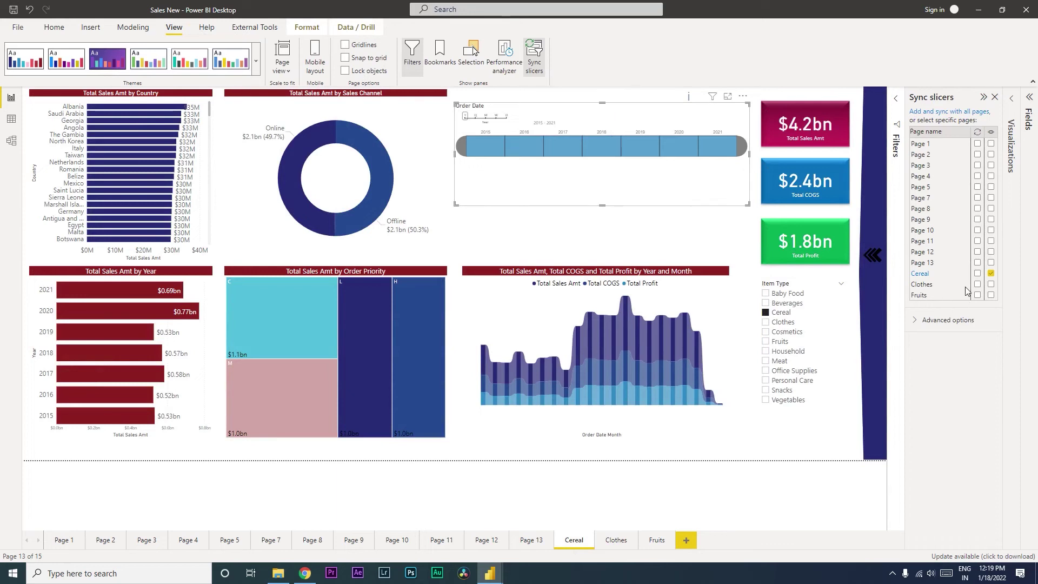
left_click(991, 284)
left_click(991, 295)
left_click(977, 273)
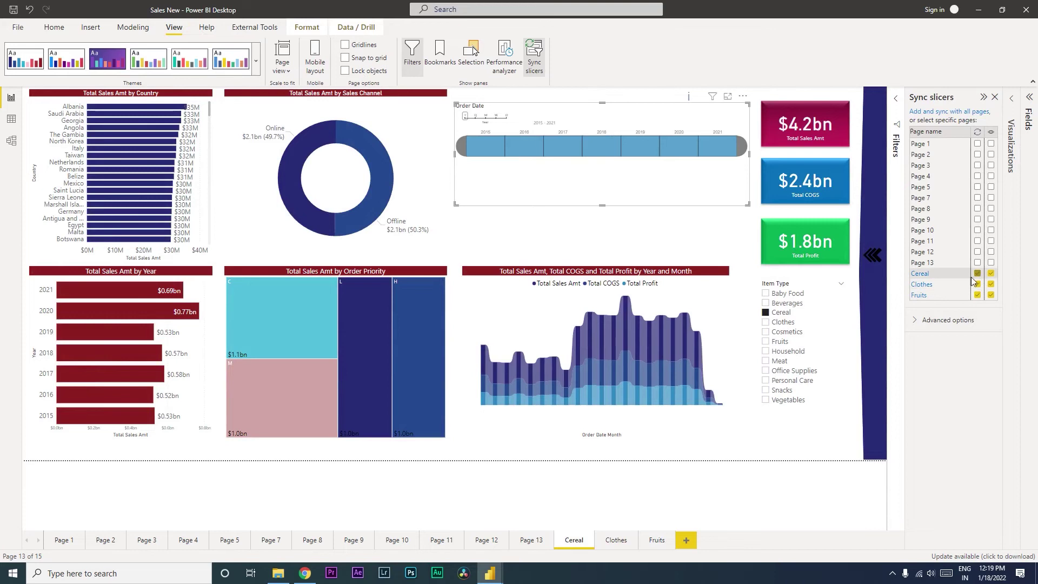
left_click(617, 540)
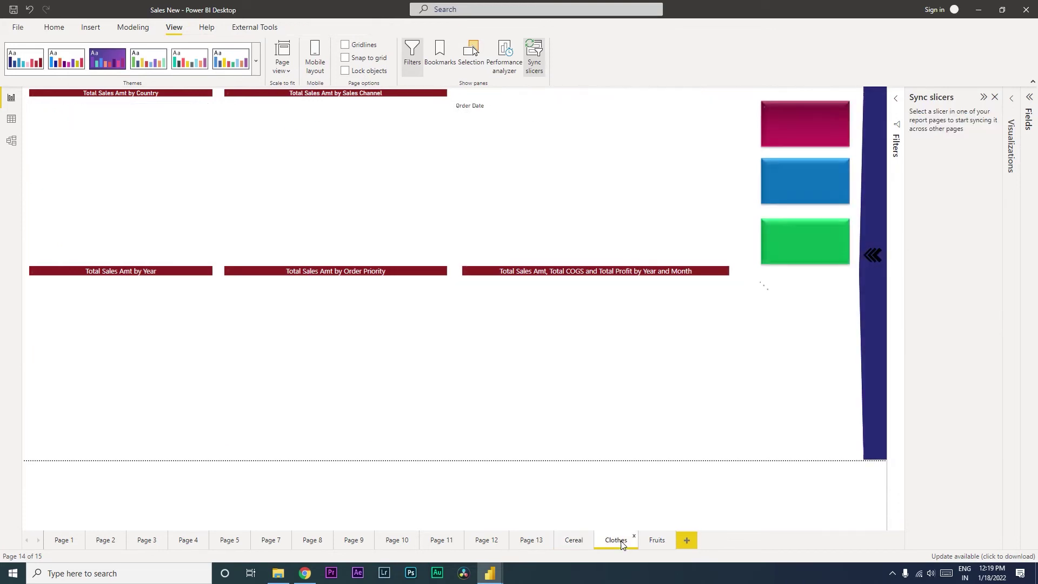
Step: Replace the Clothes page's Order Date slicer with a copy of the Cereal page's Order Date slicer, keeping the copy in sync
left_click(573, 124)
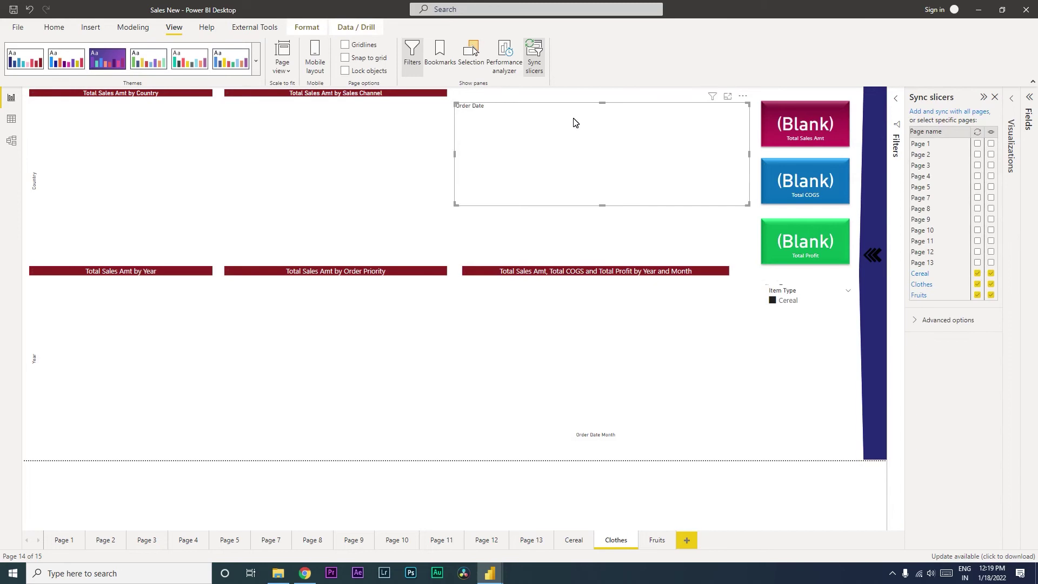
left_click(782, 324)
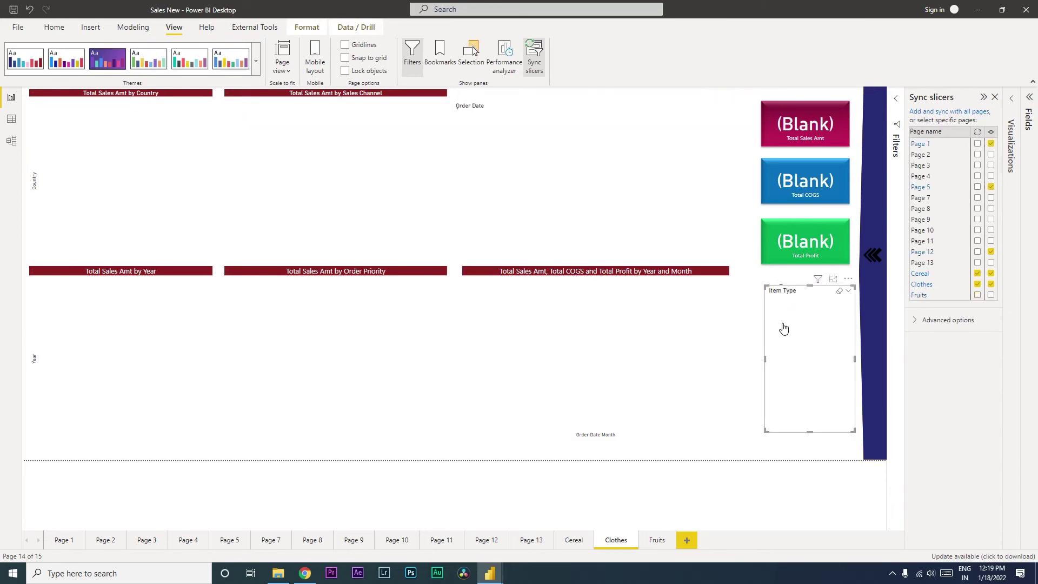
left_click(587, 115)
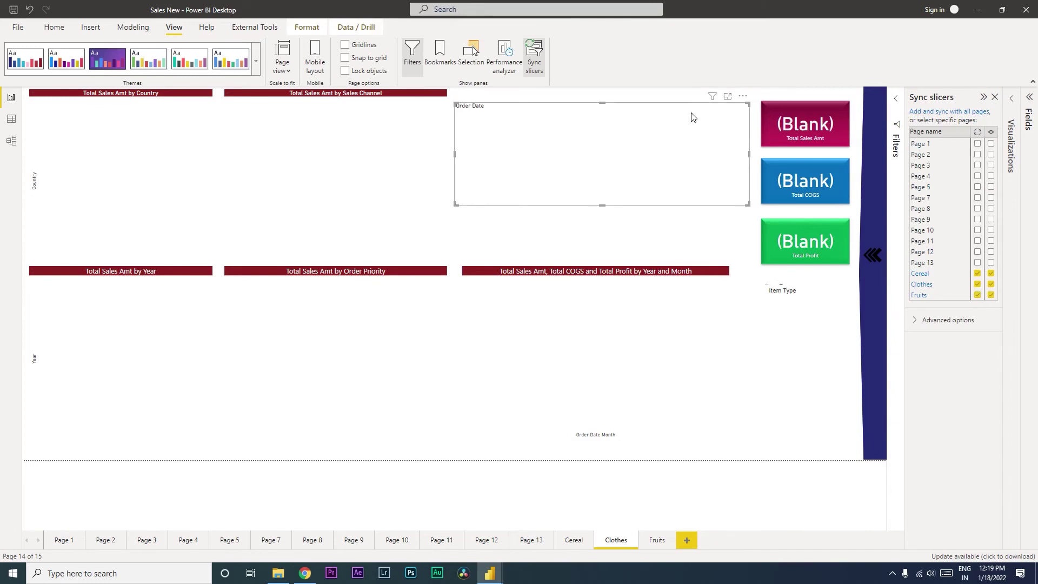
left_click(743, 95)
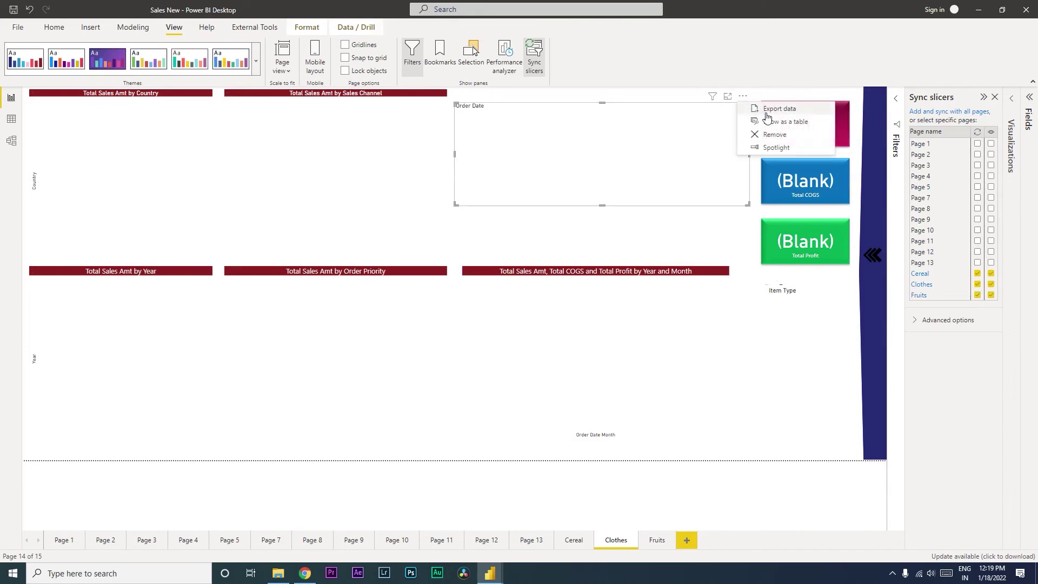
left_click(785, 135)
left_click(574, 544)
left_click(561, 112)
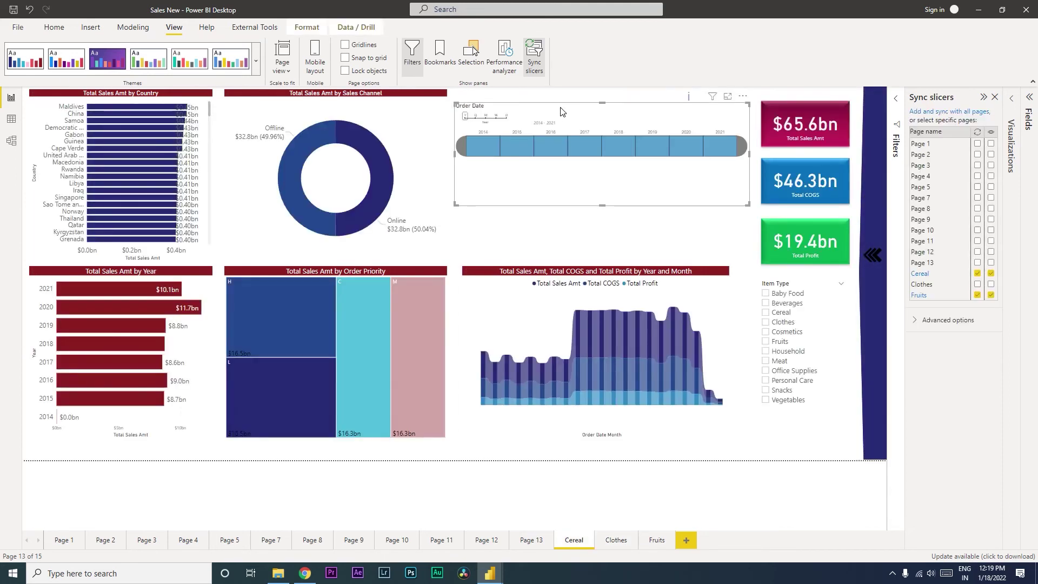
left_click(617, 539)
key("ctrl+v")
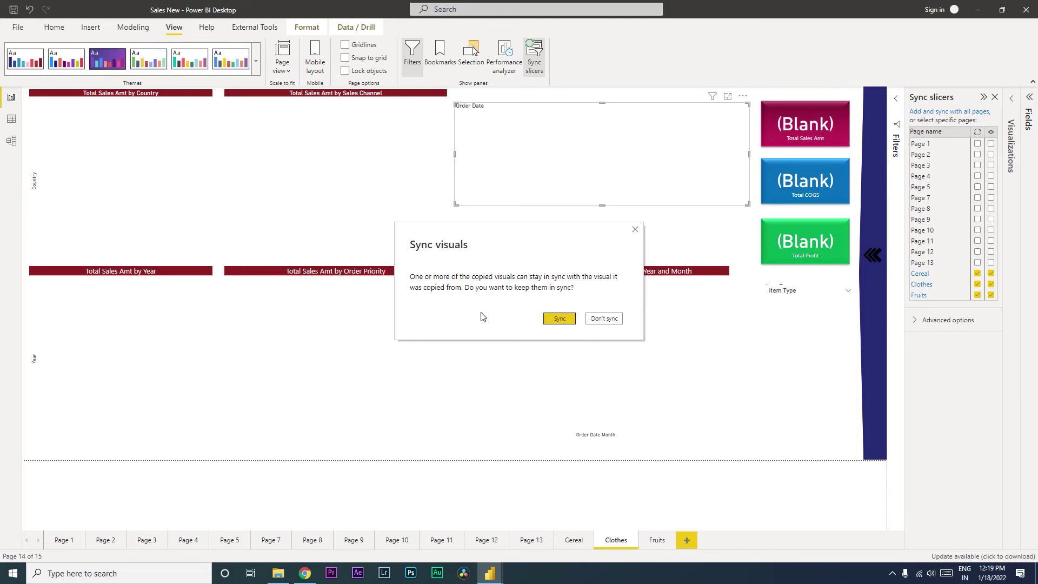
left_click(560, 319)
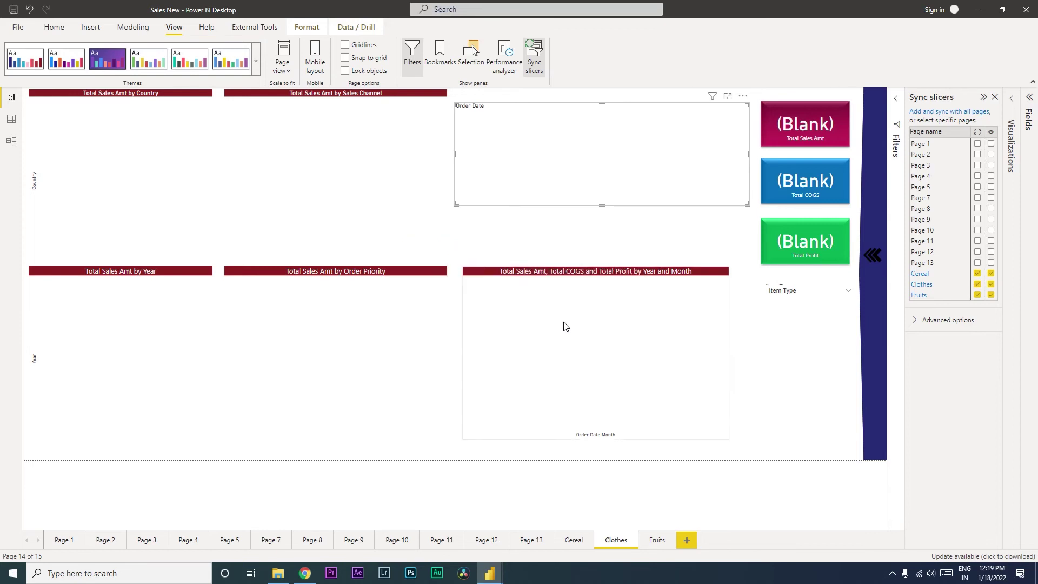
Step: Clear the Cereal selection from the Item Type slicer on the Clothes page
left_click(665, 239)
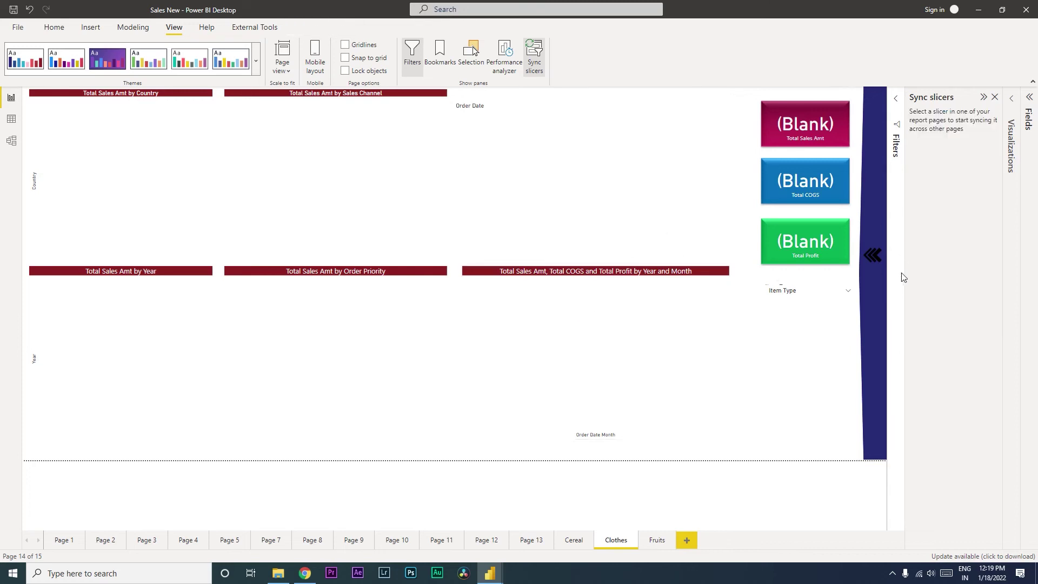
left_click(804, 296)
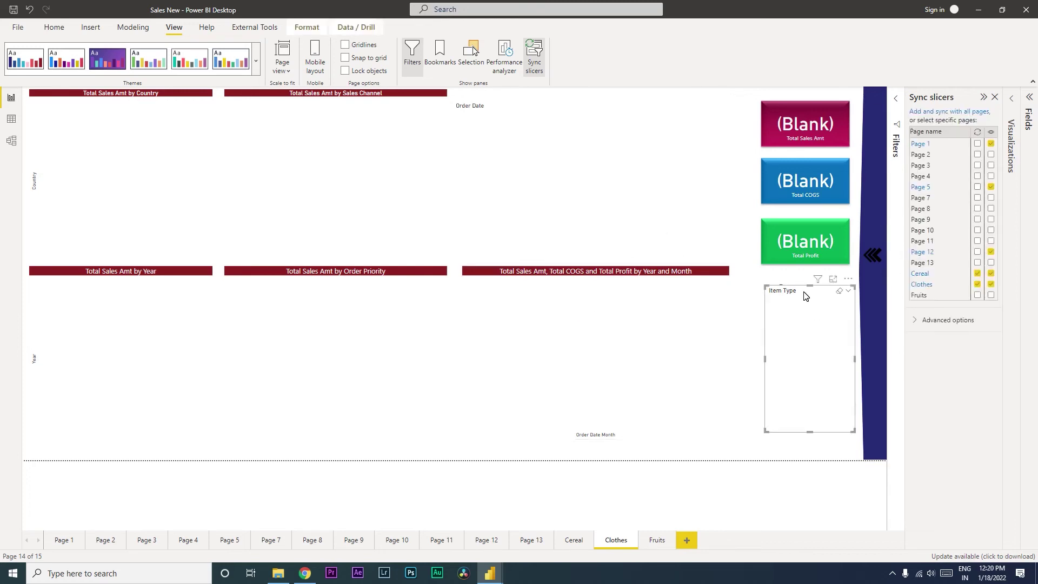
left_click(814, 319)
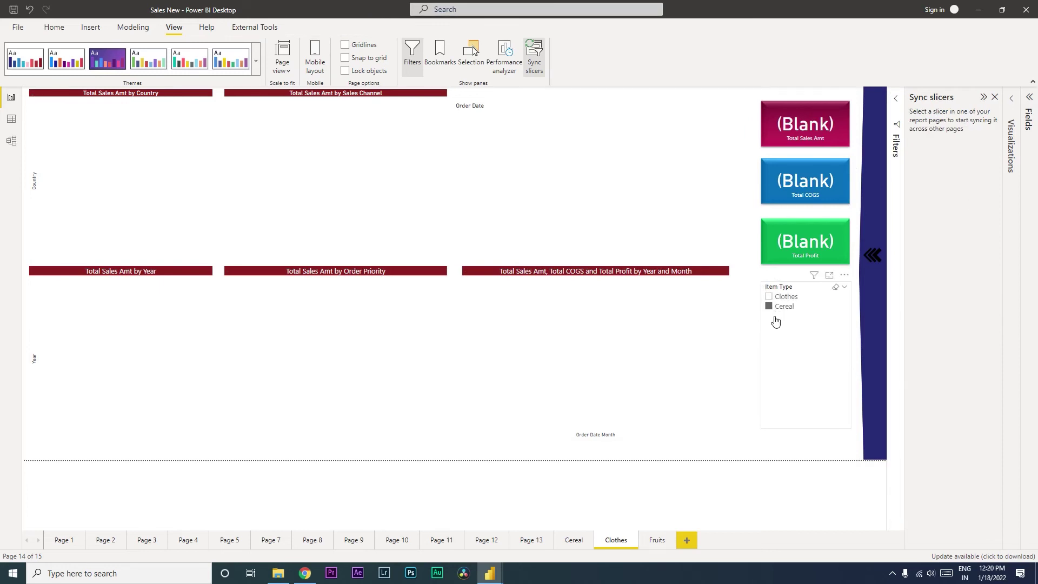
left_click(775, 321)
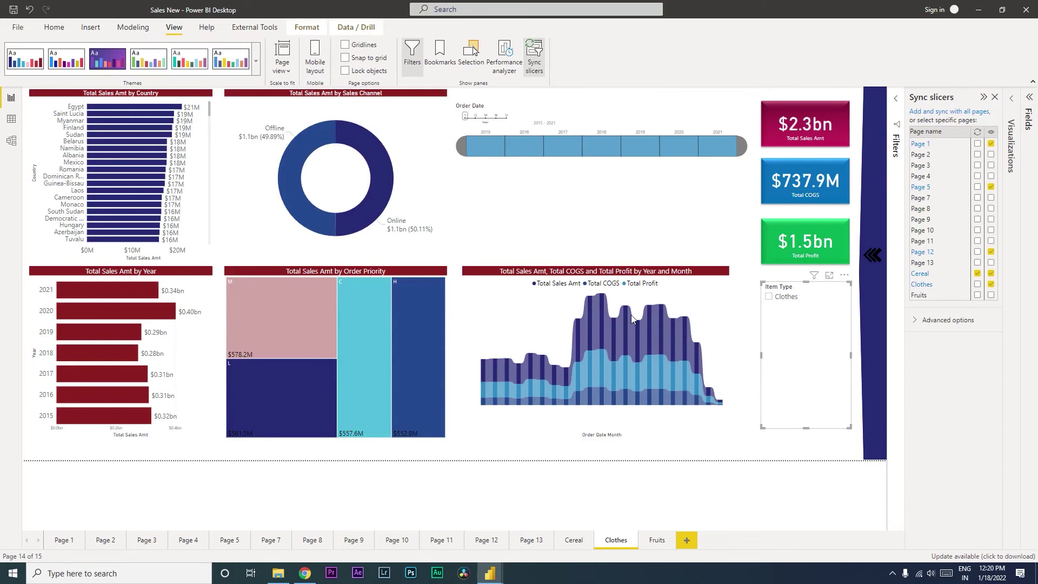
Step: Test the Order Date sync by choosing 2021 on the Clothes page and 2016 on the Cereal page, checking each on the other page
left_click(723, 148)
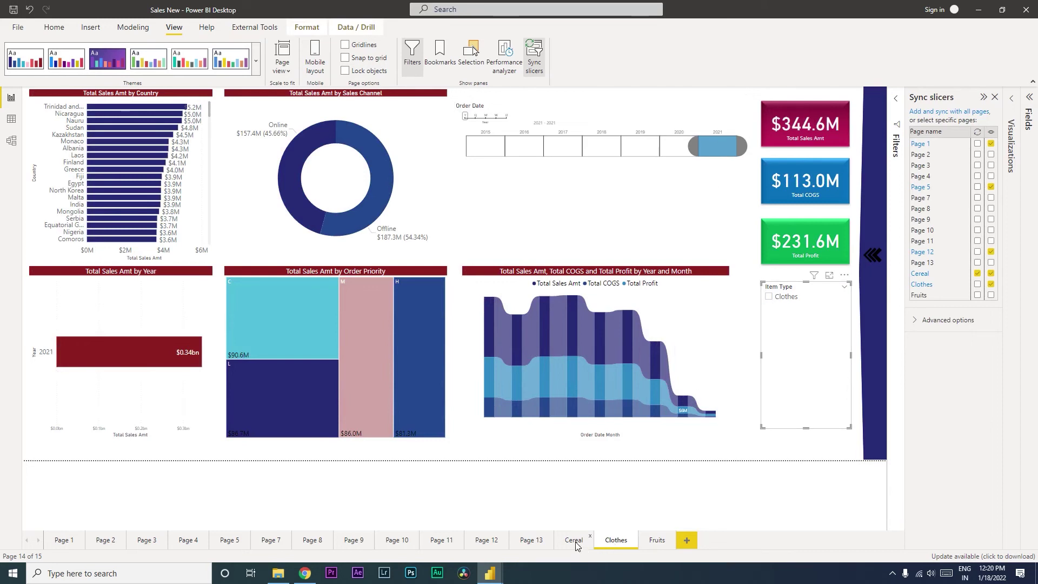
left_click(574, 541)
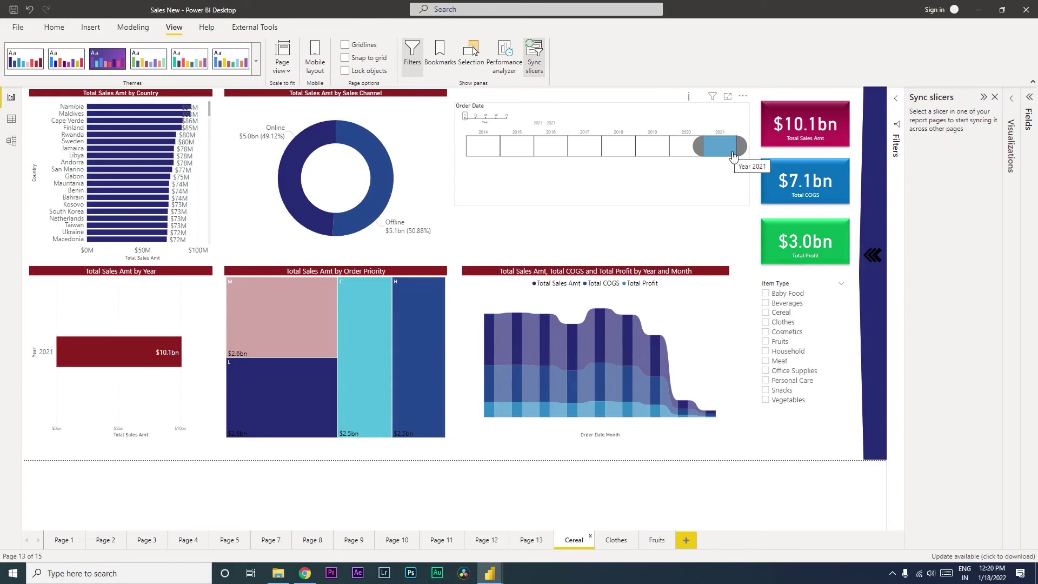
left_click(554, 155)
left_click(621, 543)
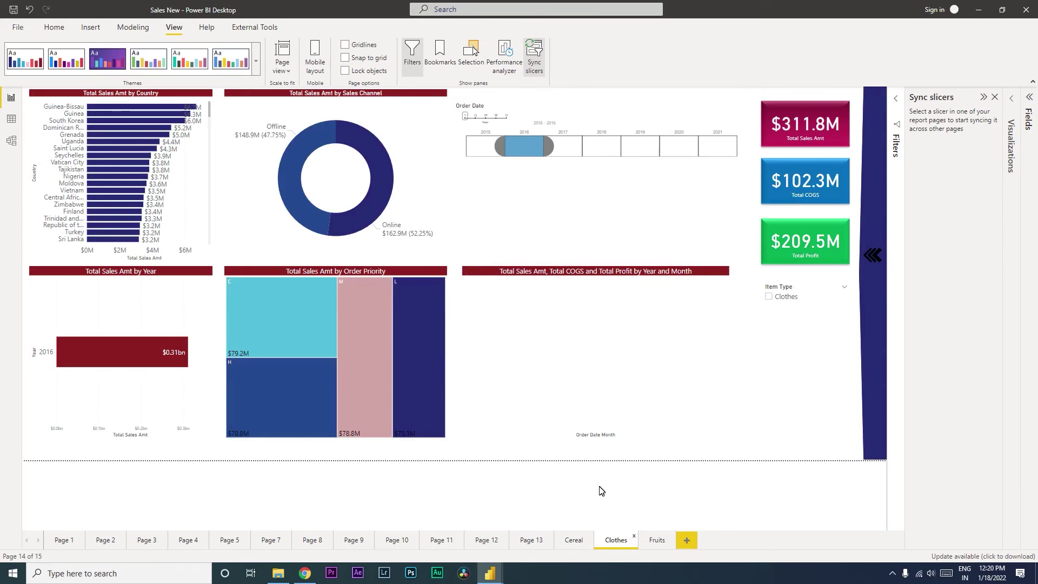
Step: Filter the Cereal page to Item Type Cereal and Order Date year 2021
left_click(574, 540)
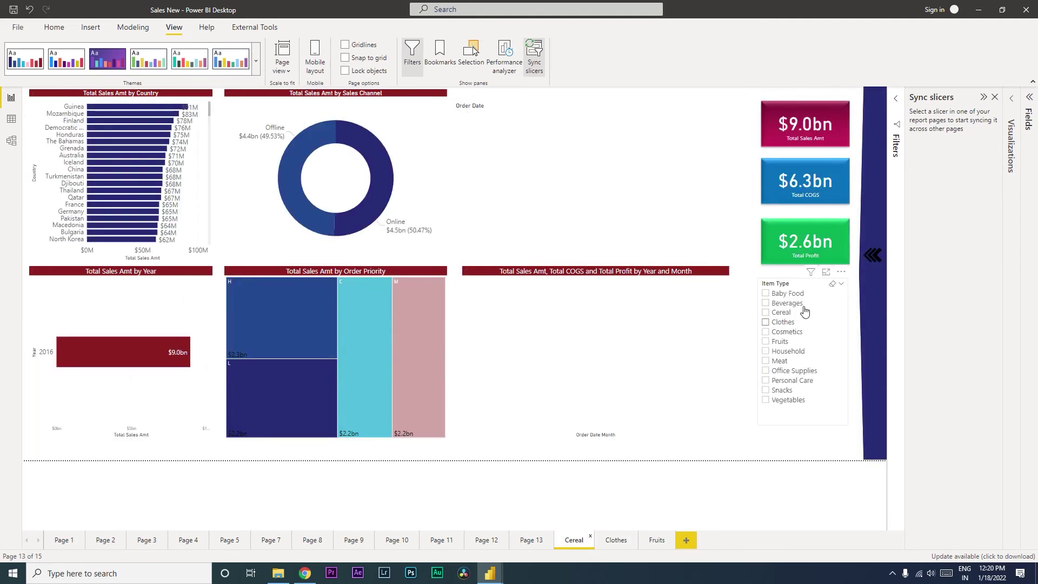
left_click(785, 313)
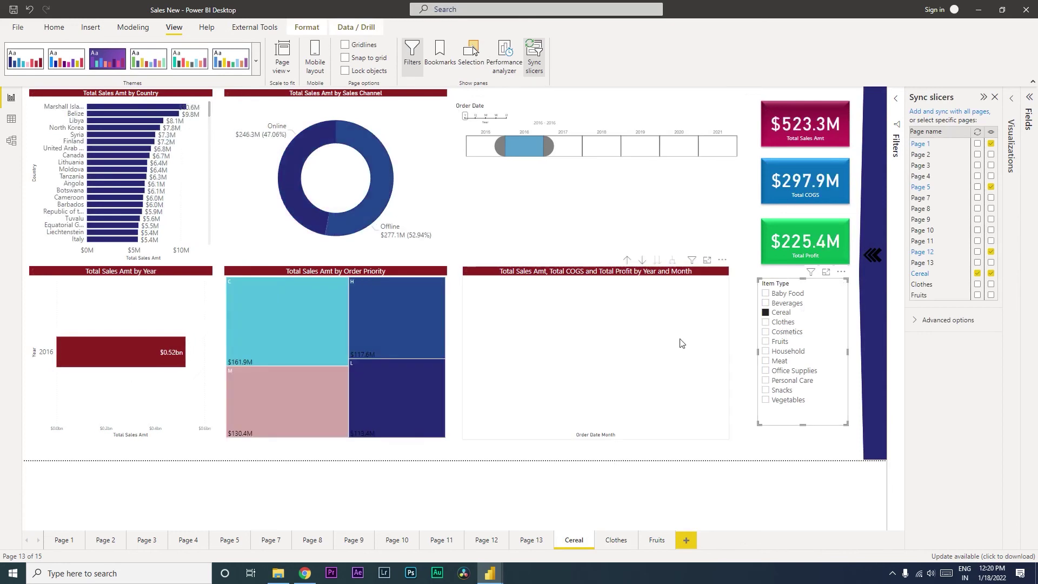
left_click(720, 154)
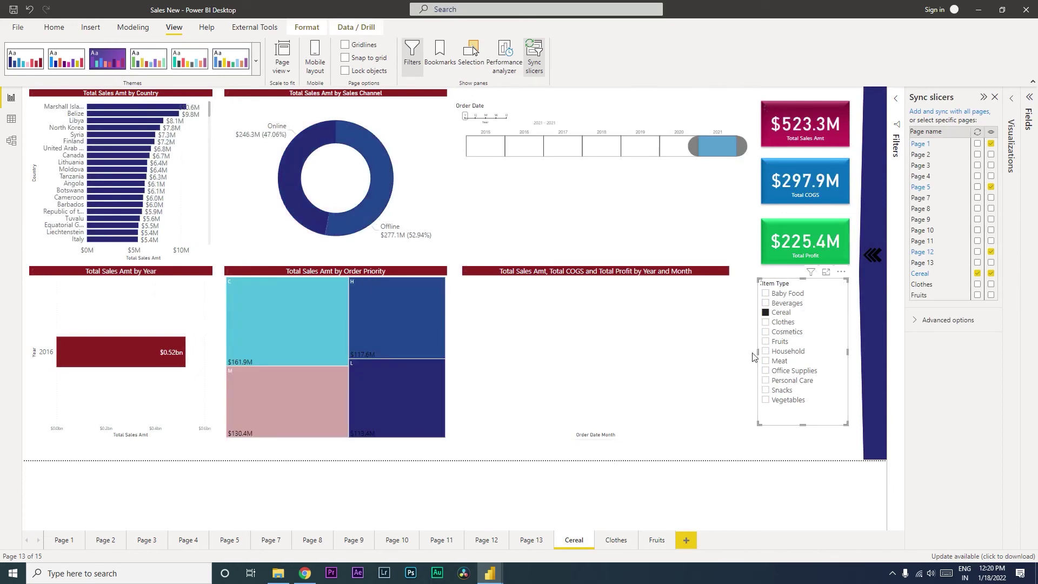
Step: Select 2021 in the Clothes page's Order Date slicer and check the slicers on the Fruits page
left_click(620, 546)
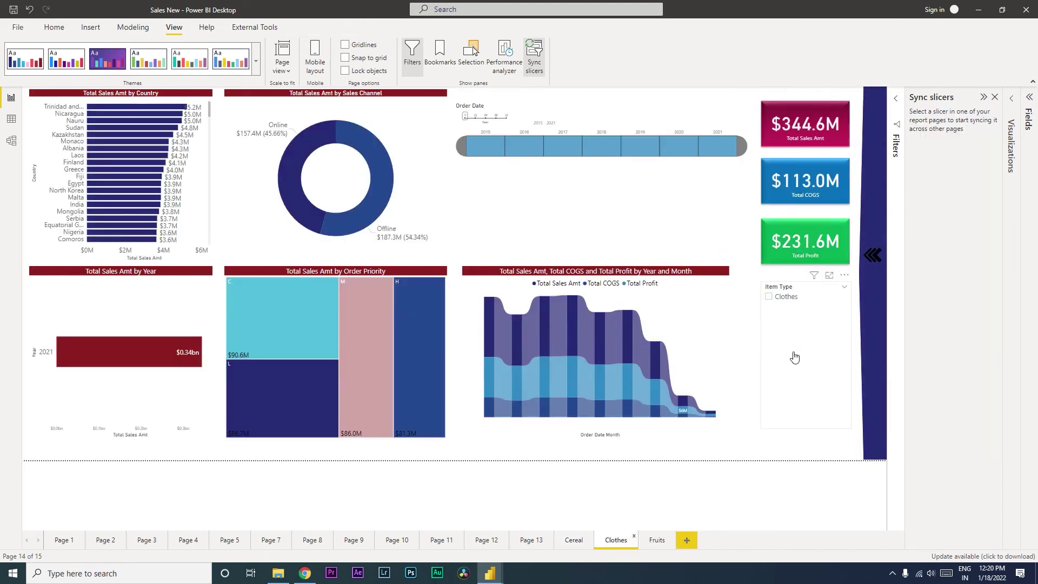
left_click(722, 154)
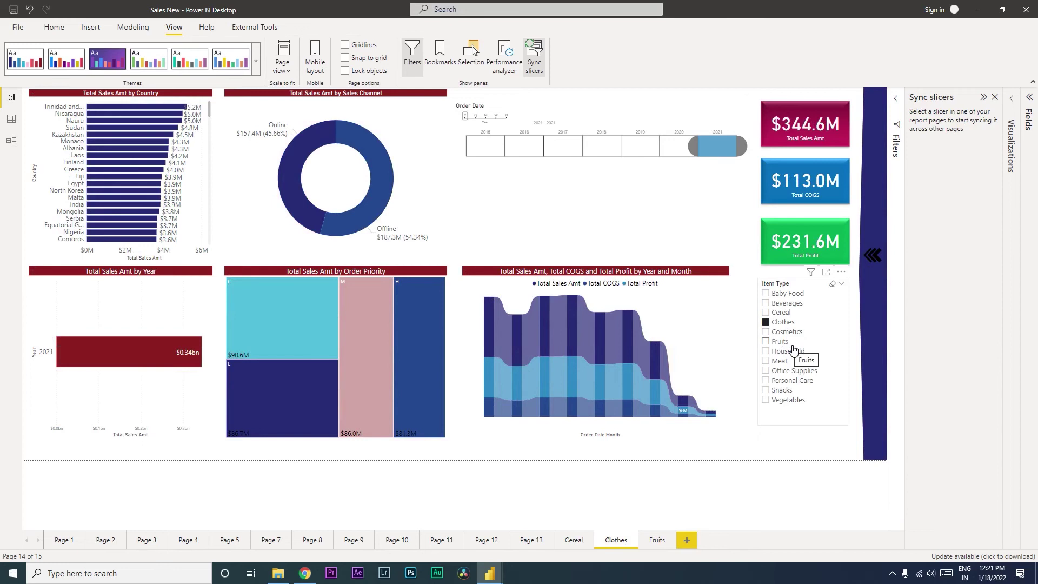
left_click(657, 540)
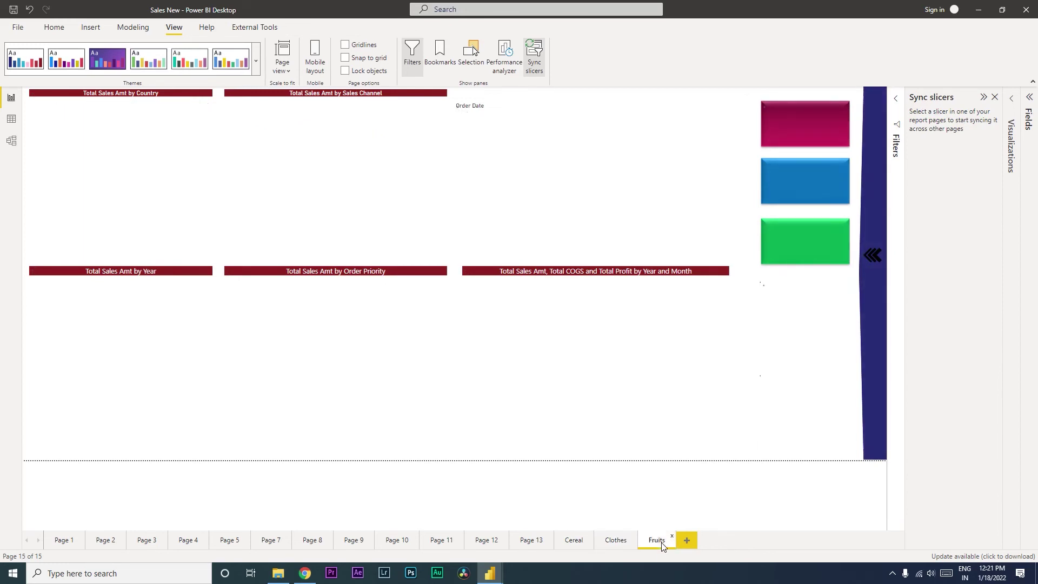
left_click(823, 298)
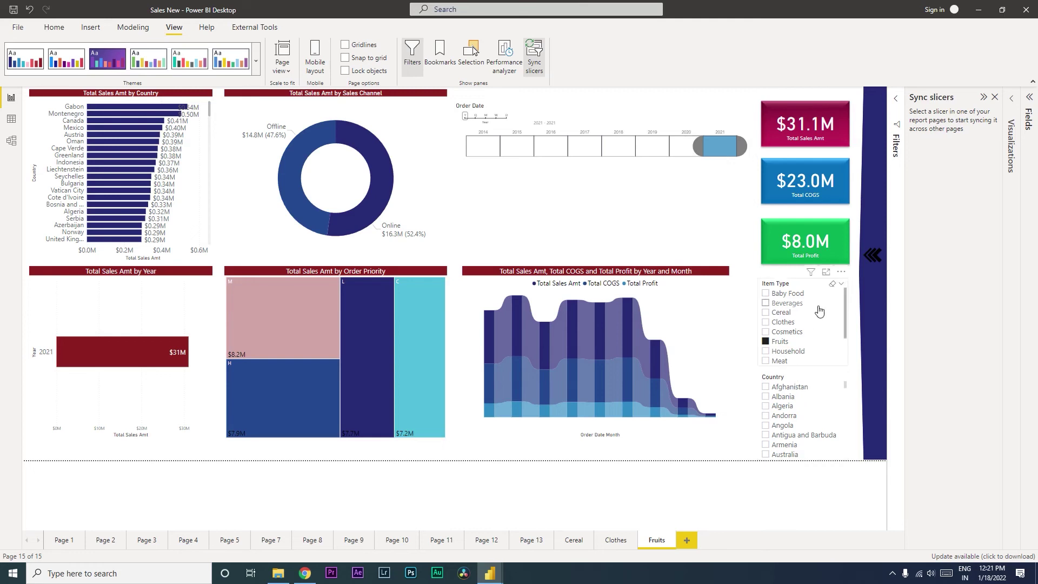
Step: Show the report's filter settings and the fields of the 50000 Sales Records table in place of the slicer sync settings
left_click(996, 98)
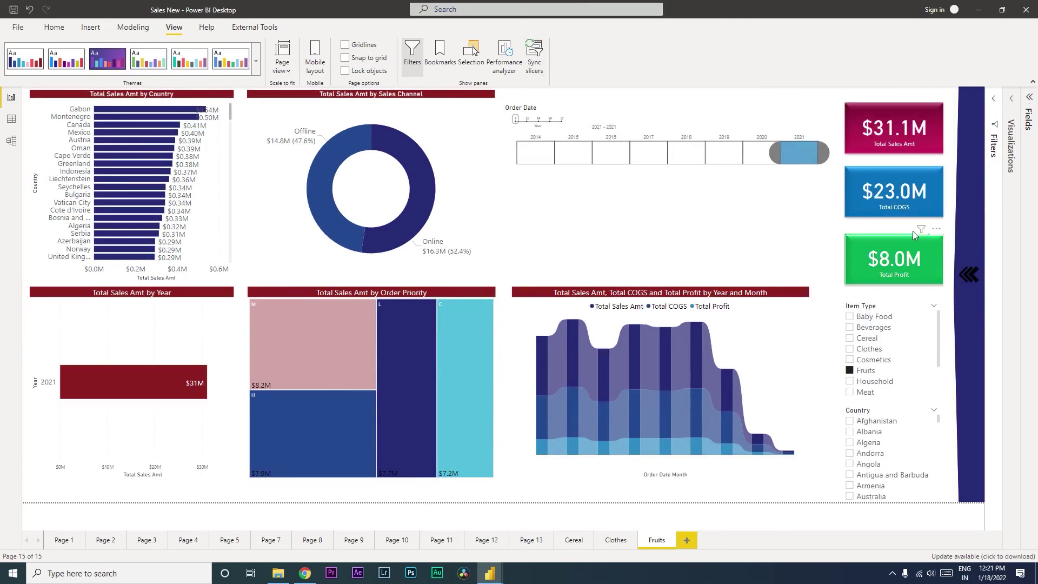
left_click(994, 102)
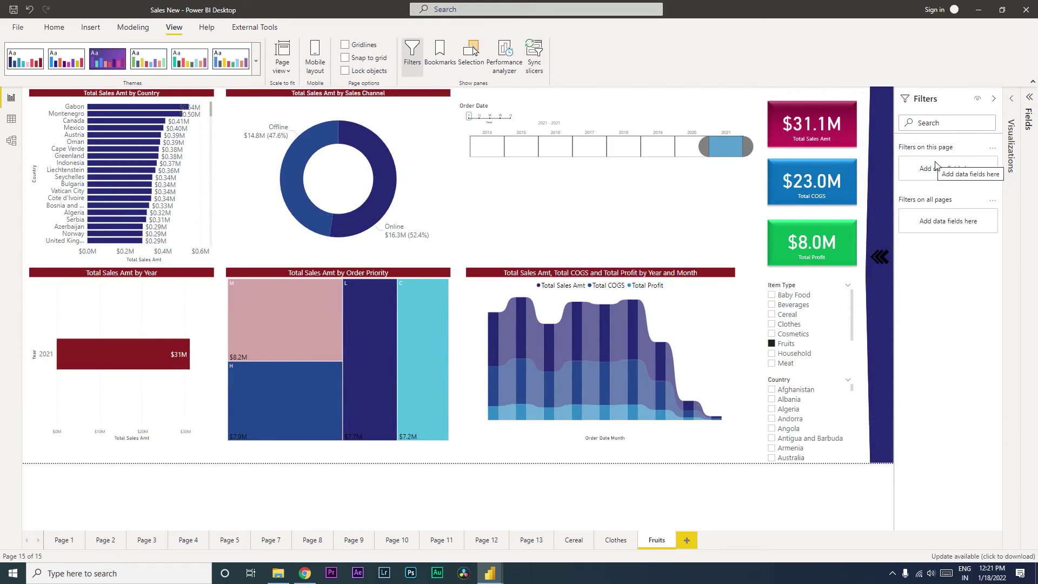
left_click(1015, 111)
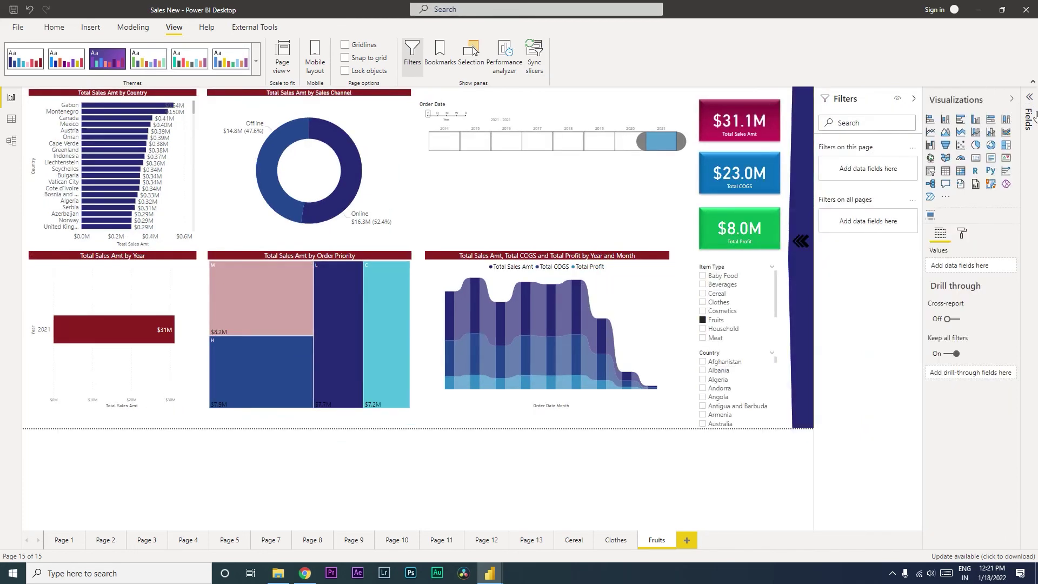
left_click(1030, 99)
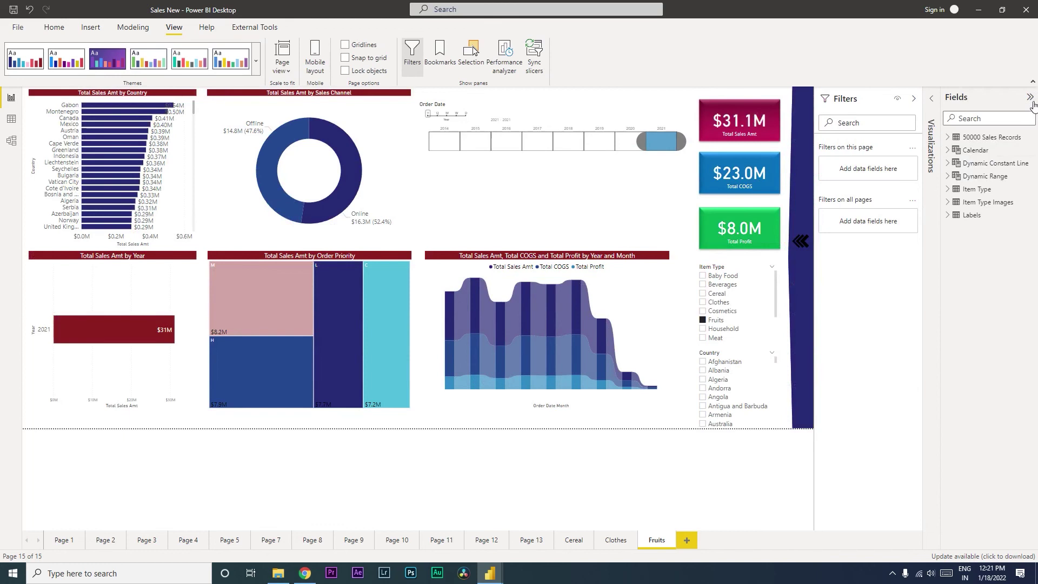
left_click(948, 137)
Step: Try a Country filter set to China on the Fruits page only, and remove that page-level filter
left_click_drag(984, 150, 871, 171)
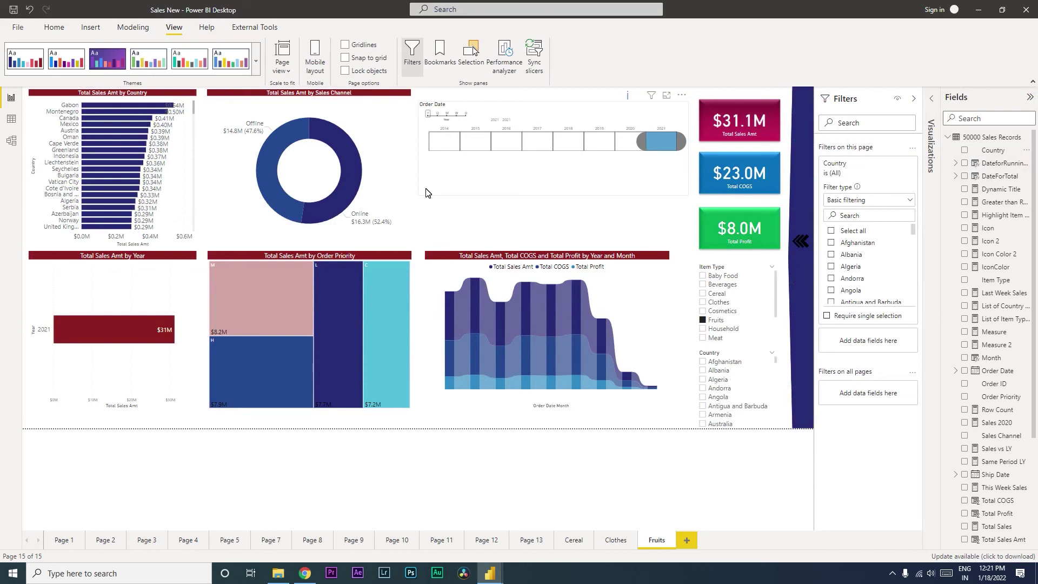
scroll(873, 278, "down", 5)
scroll(877, 282, "down", 5)
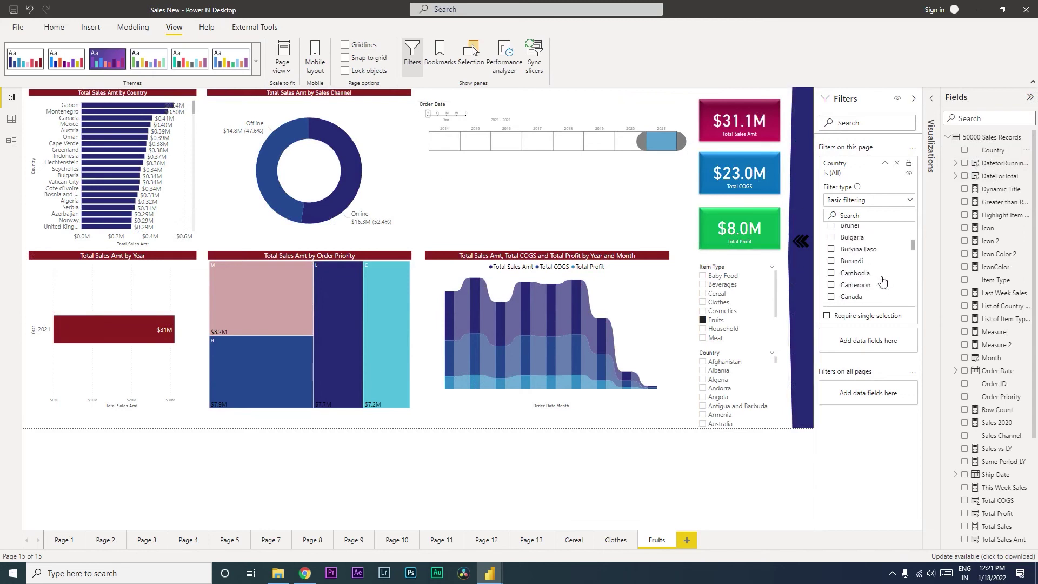
left_click(833, 253)
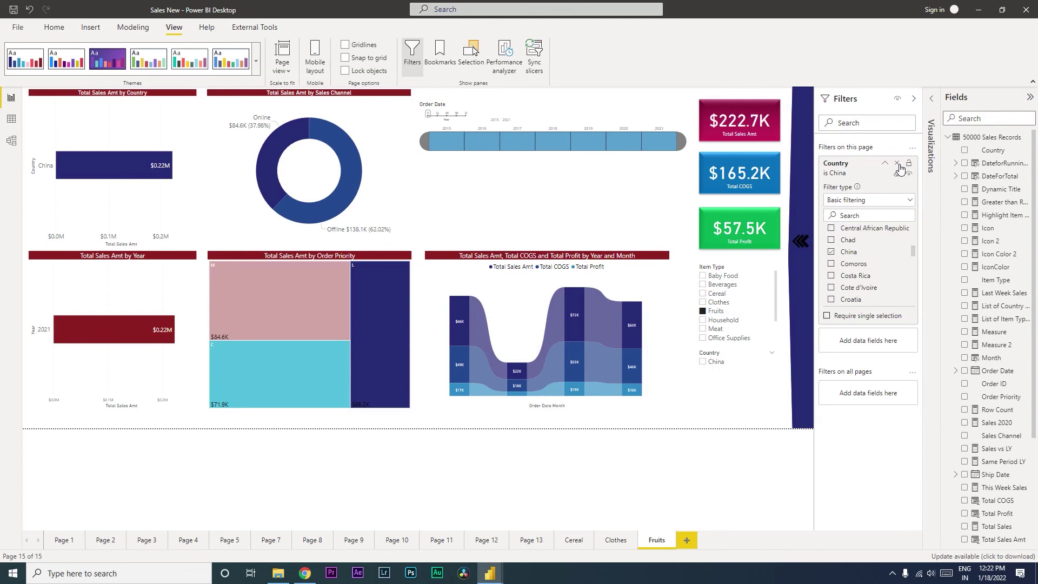
left_click(897, 164)
Step: Add Country as a filter on all pages and limit it to Canada
left_click_drag(993, 150, 869, 229)
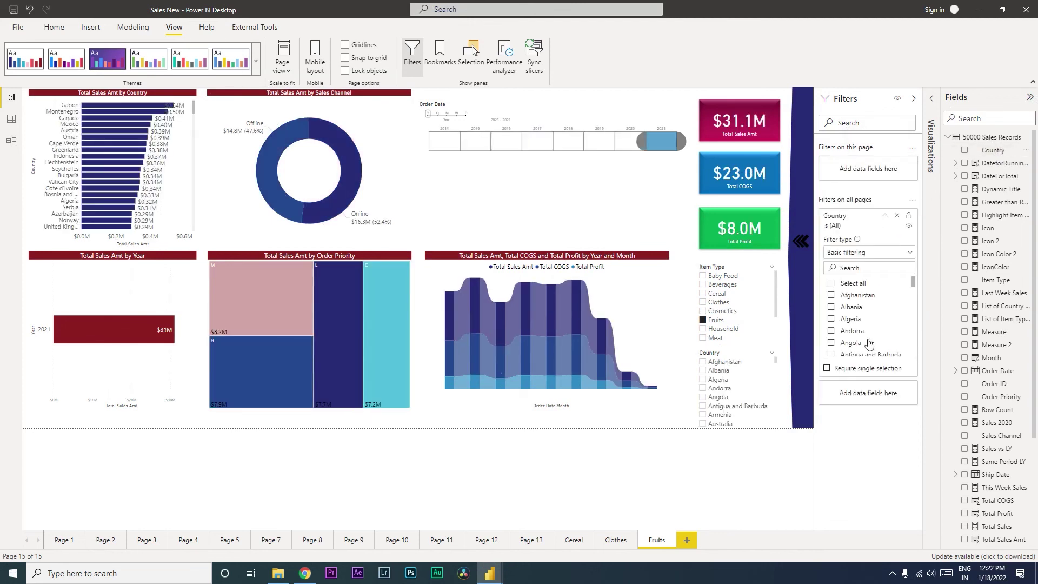
scroll(871, 336, "down", 8)
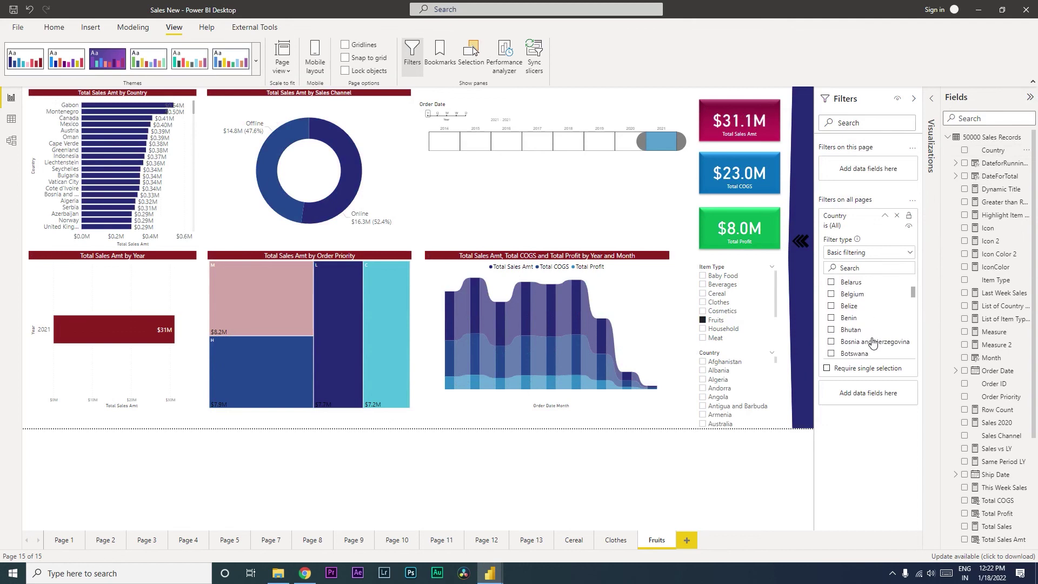
scroll(872, 341, "down", 1)
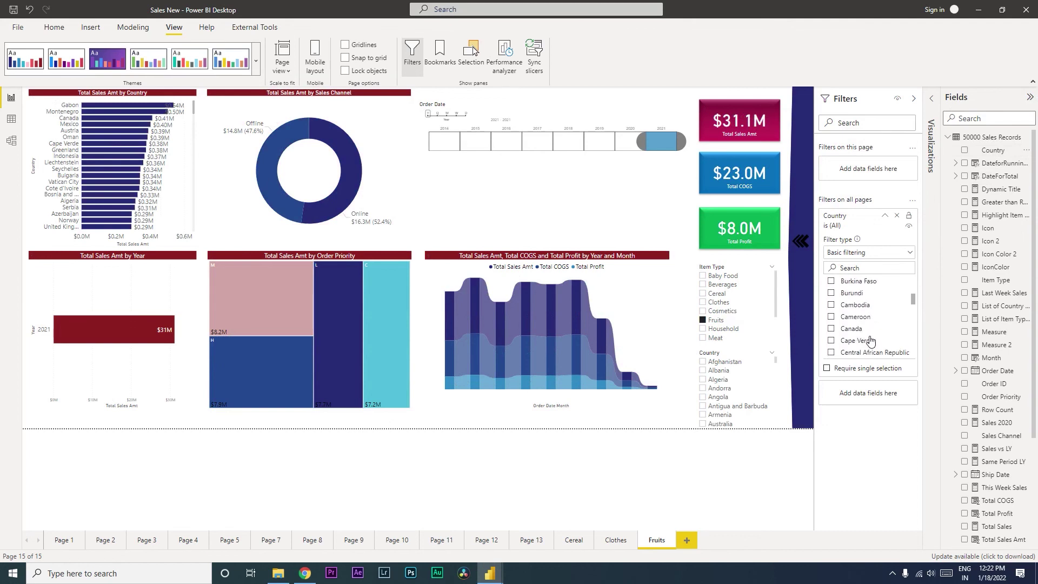
left_click(832, 329)
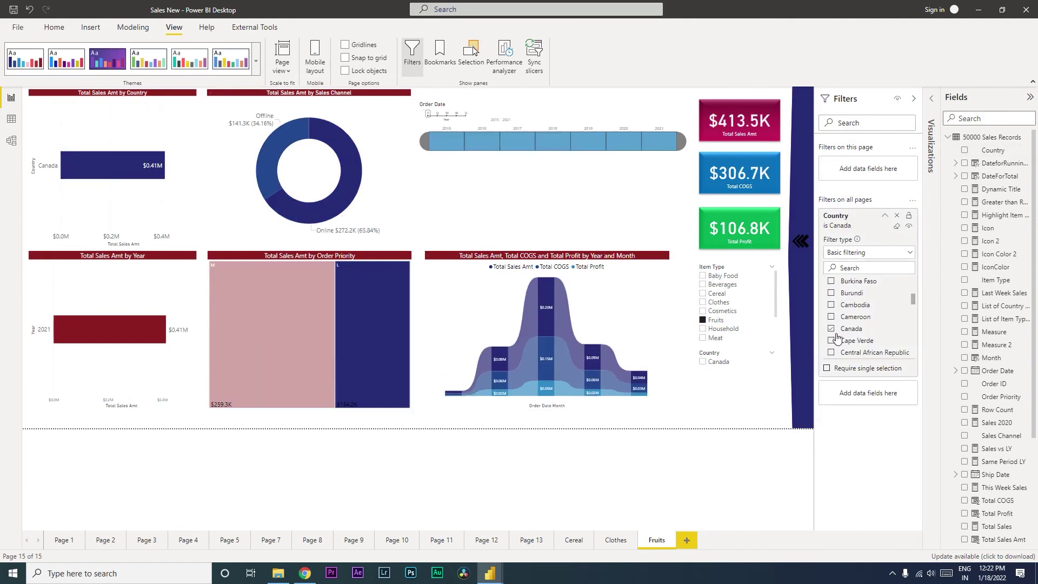
Step: Check the all-pages Country filter on the Clothes and Cereal pages
left_click(615, 540)
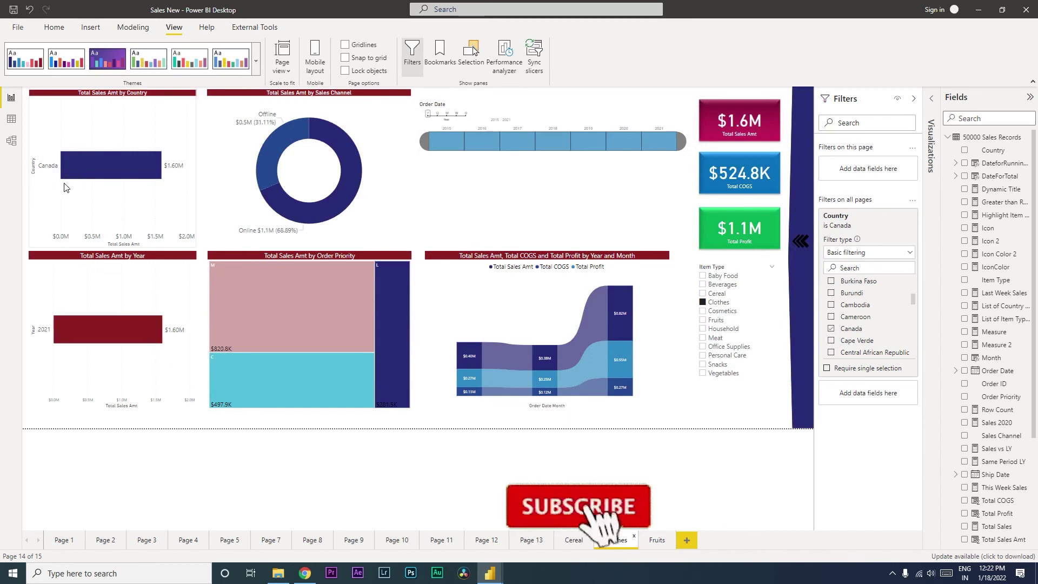
key("ctrl+Page_Up")
mouse_move(66, 189)
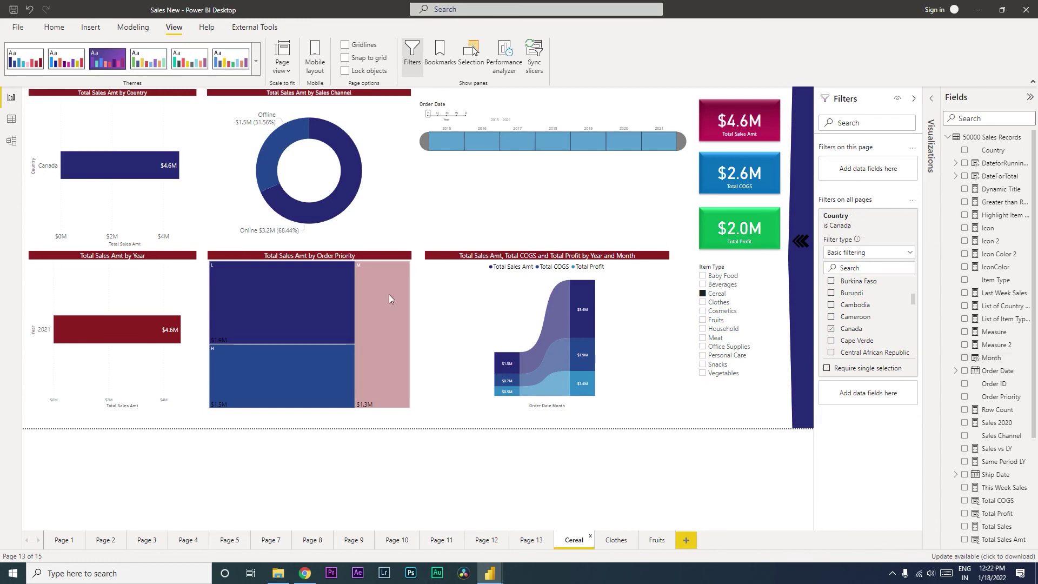
Step: Filter only the Total Sales Amt by Order Priority treemap on the Cereal page to Order Priority H
left_click(312, 259)
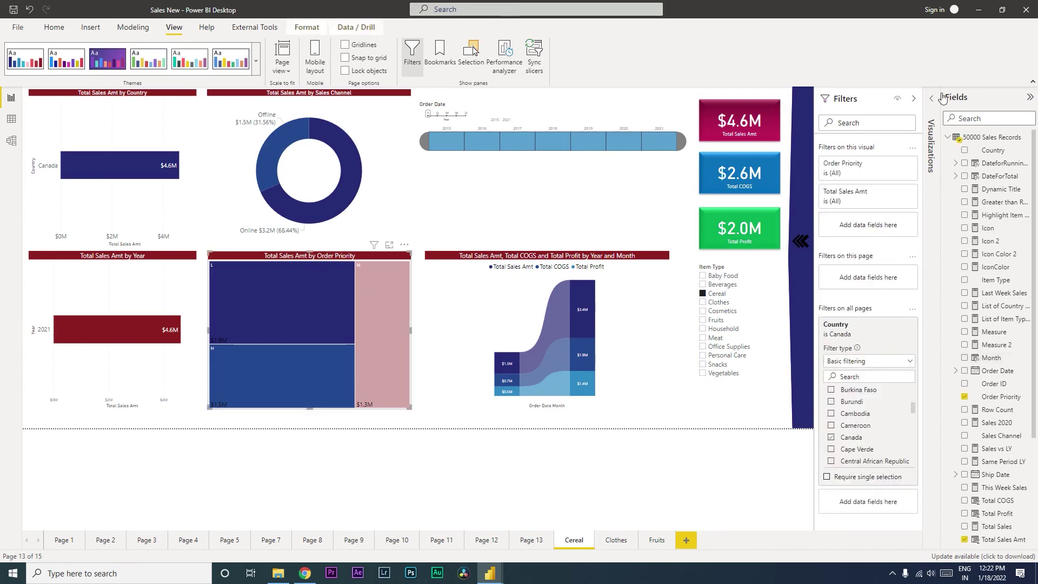
left_click(913, 99)
left_click(1029, 98)
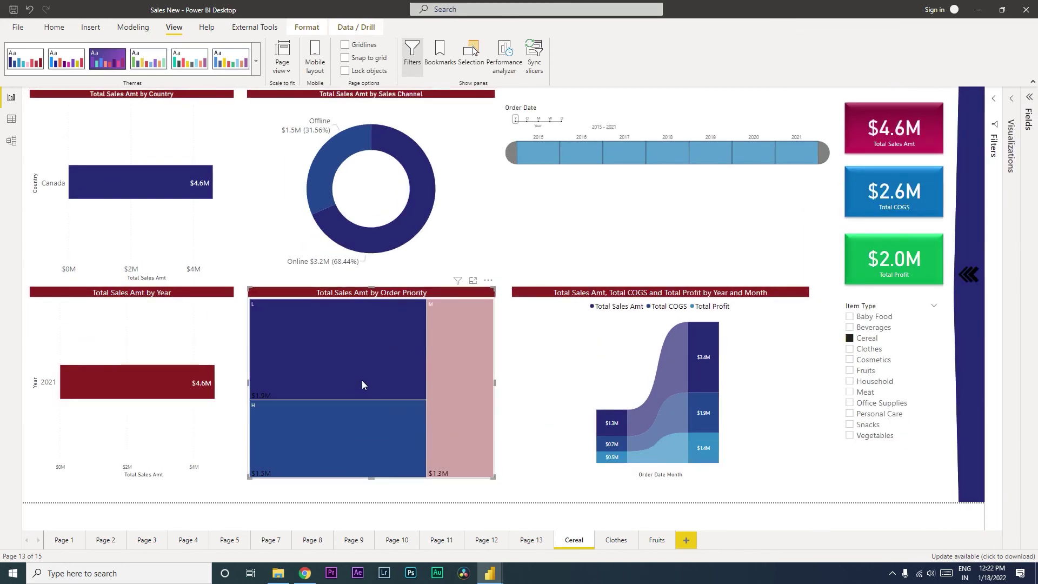
mouse_move(362, 381)
mouse_move(330, 304)
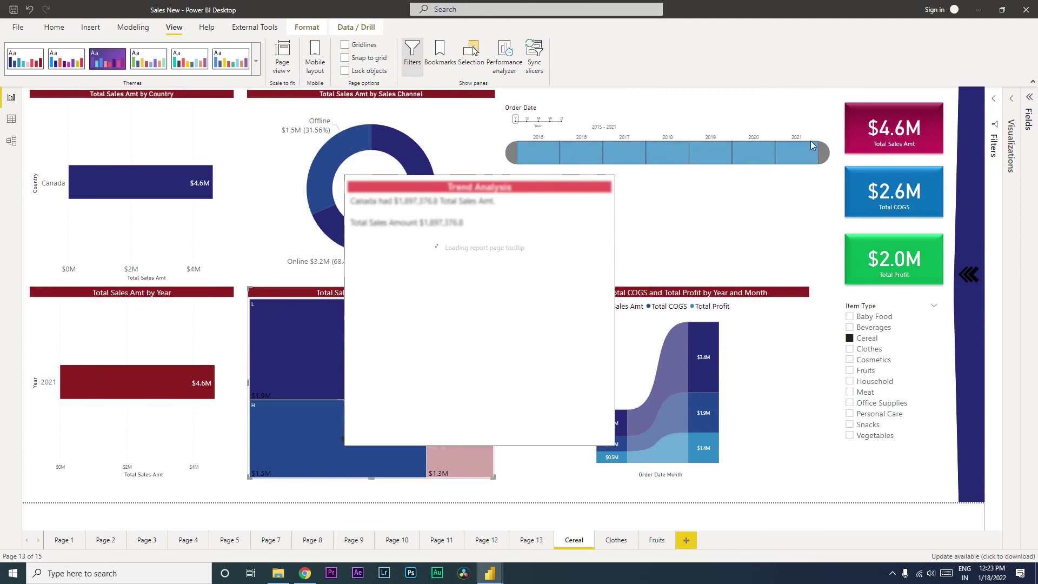
left_click(1001, 102)
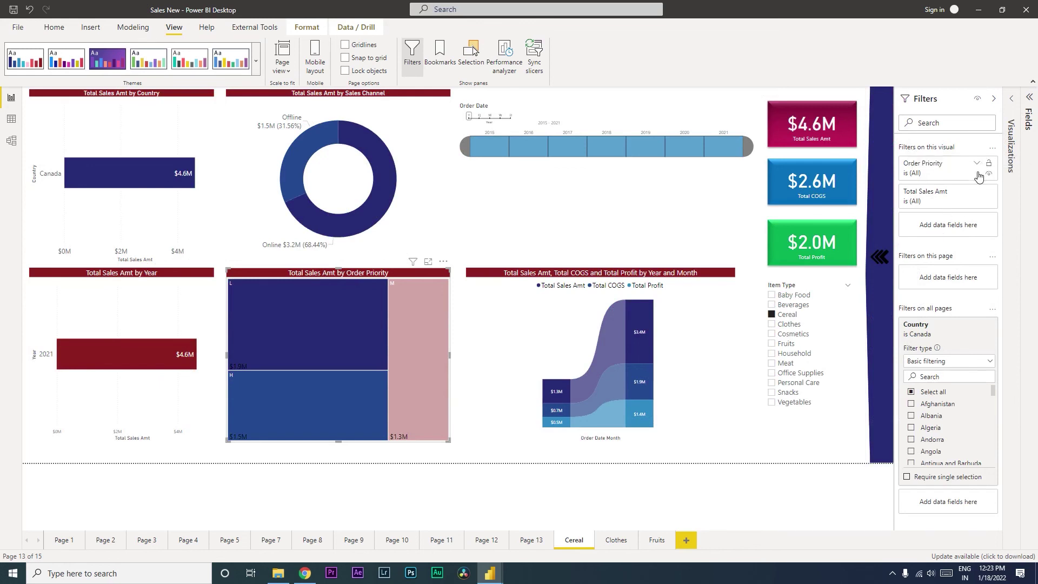
left_click(977, 164)
left_click(912, 242)
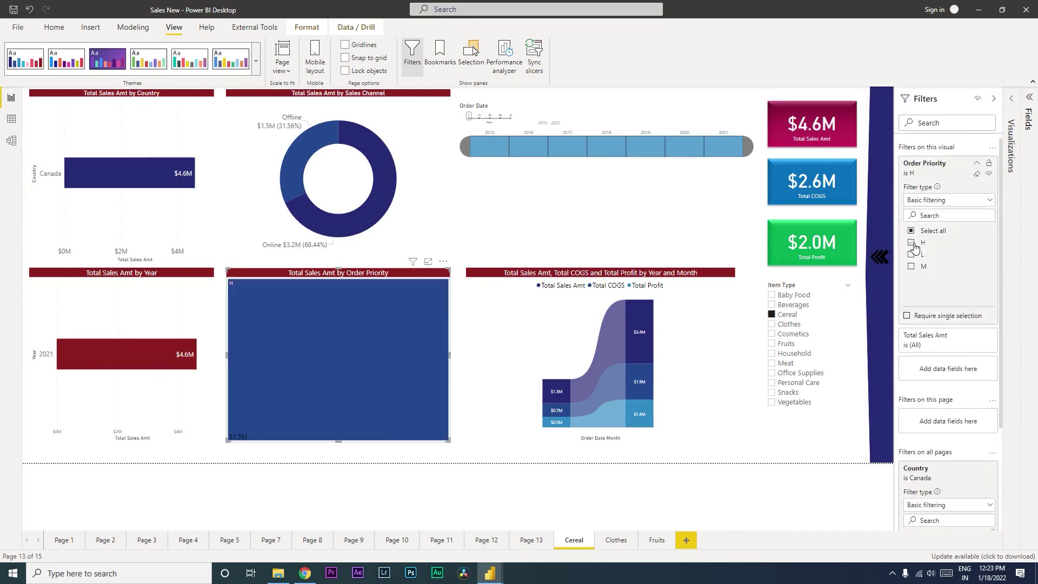